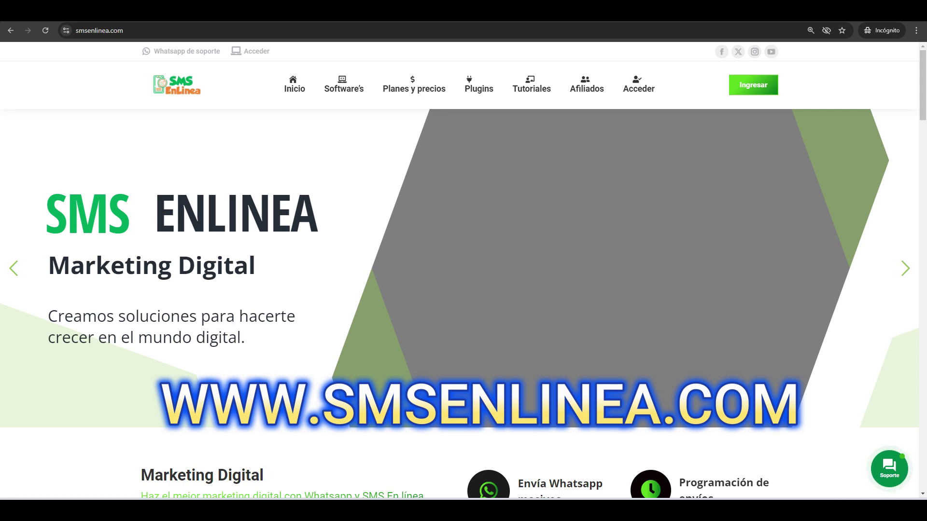
Step: Download the free Whatsapp WooCommerce plugin zip as smsenlinea-woocommerce, then go to the Tu Garaje WordPress dashboard
{"action": "mouse_move", "coordinate": [479, 87]}
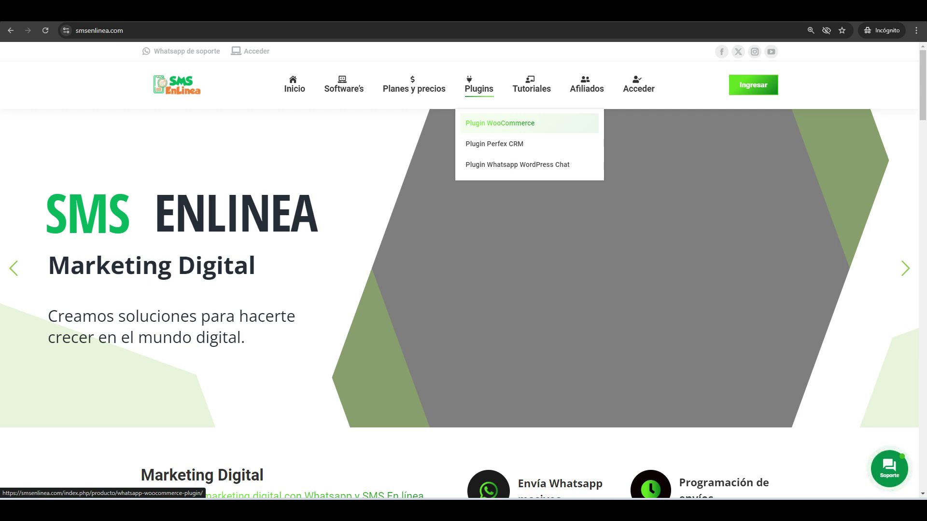
{"action": "left_click", "coordinate": [500, 123]}
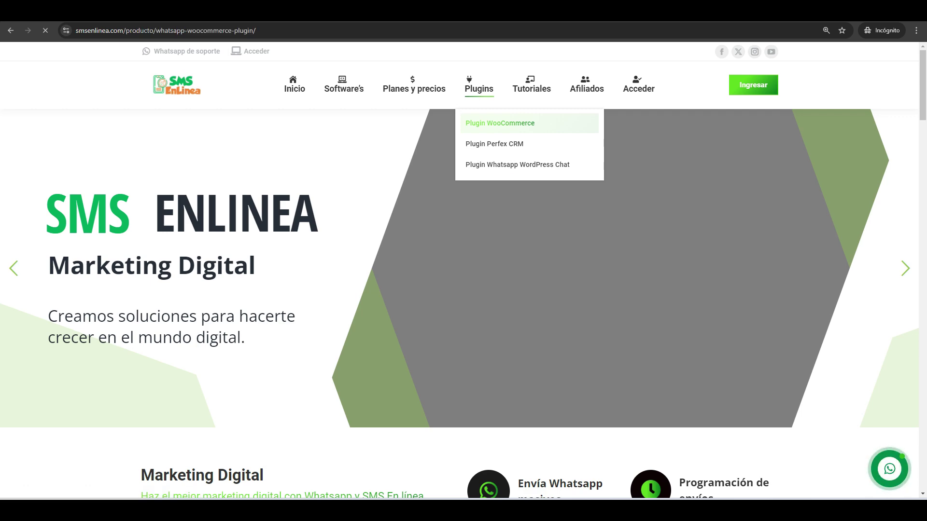
{"action": "scroll", "coordinate": [463, 270], "scroll_direction": "down", "scroll_amount": 4}
{"action": "scroll", "coordinate": [367, 290], "scroll_direction": "down", "scroll_amount": 3}
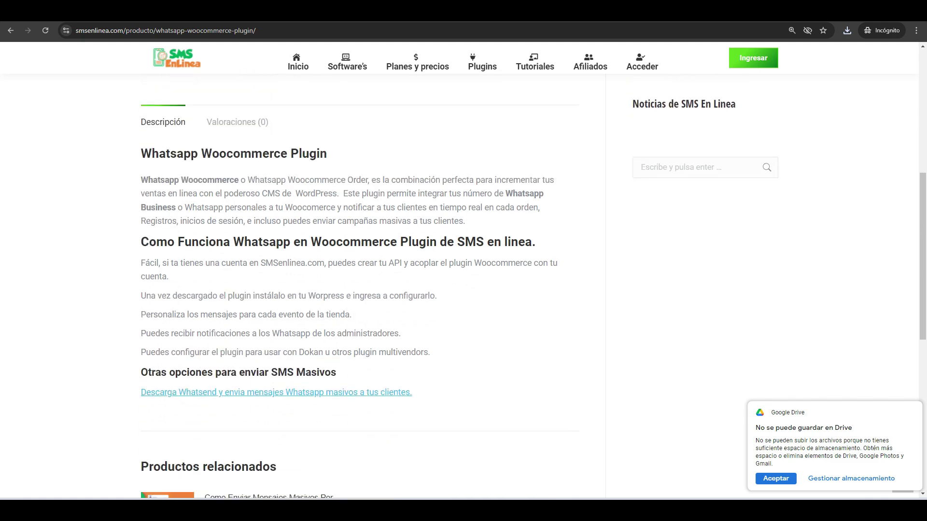
{"action": "scroll", "coordinate": [367, 289], "scroll_direction": "up", "scroll_amount": 6}
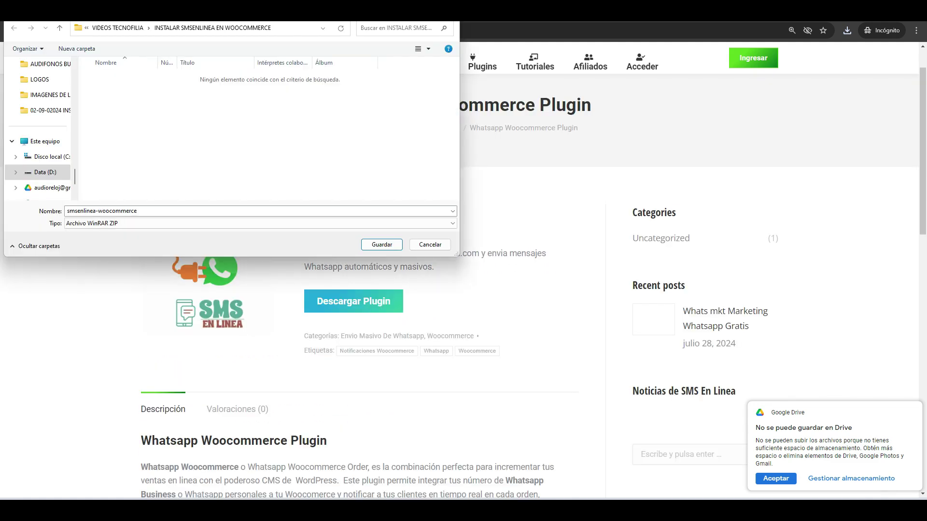
{"action": "left_click", "coordinate": [382, 245]}
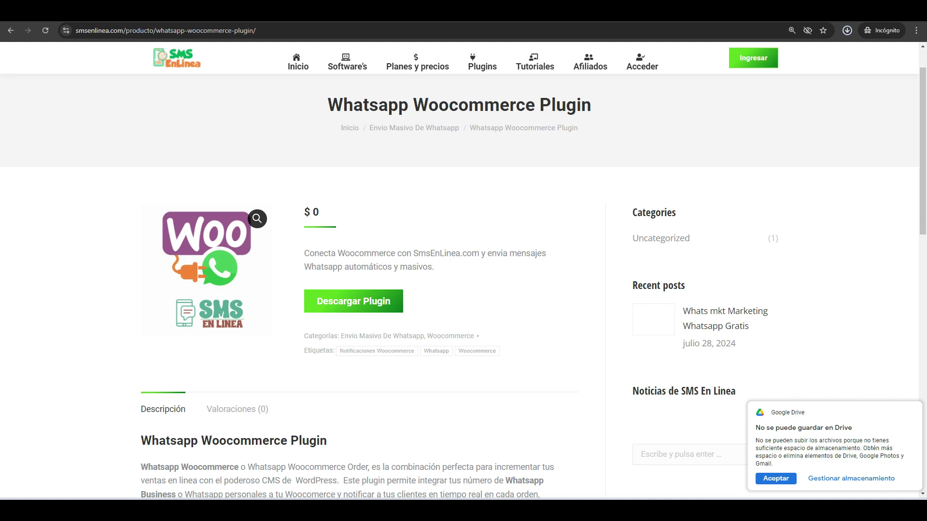
{"action": "key", "text": "alt+Tab"}
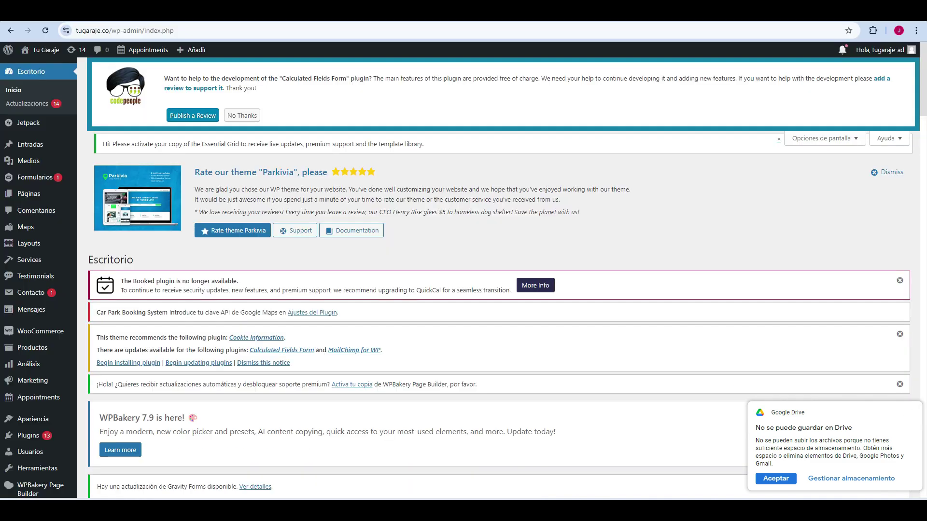
Step: Dismiss the Google Drive notice and bring up the Subir plugin option under Añadir nuevo plugin
{"action": "left_click", "coordinate": [775, 479]}
{"action": "scroll", "coordinate": [464, 270], "scroll_direction": "down", "scroll_amount": 5}
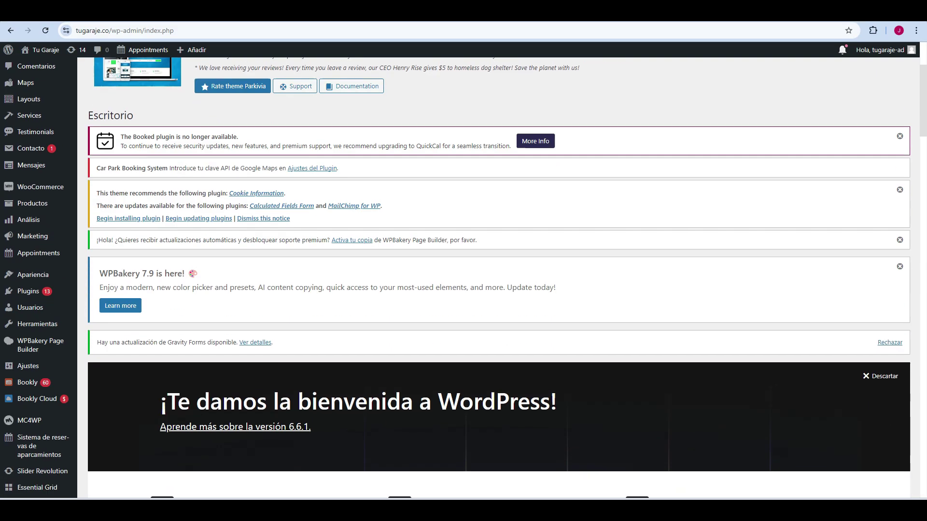
{"action": "mouse_move", "coordinate": [28, 229]}
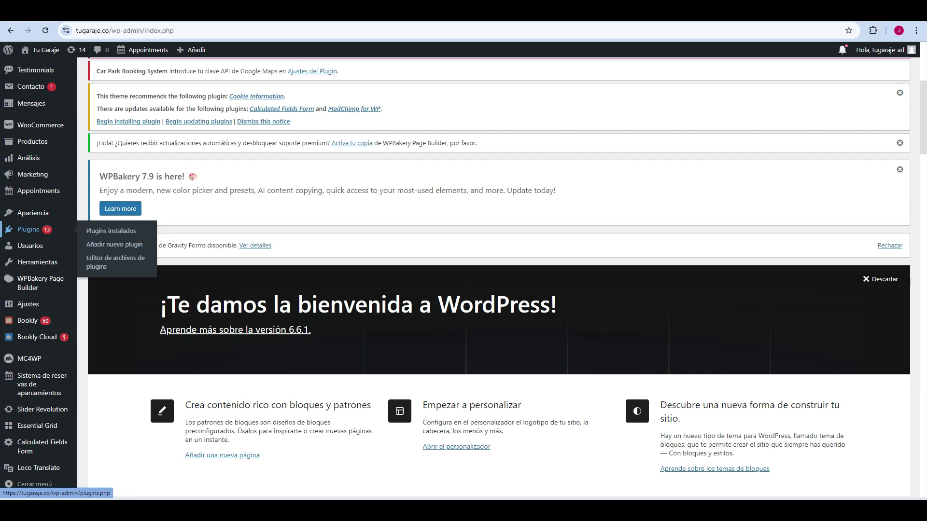
{"action": "left_click", "coordinate": [114, 244]}
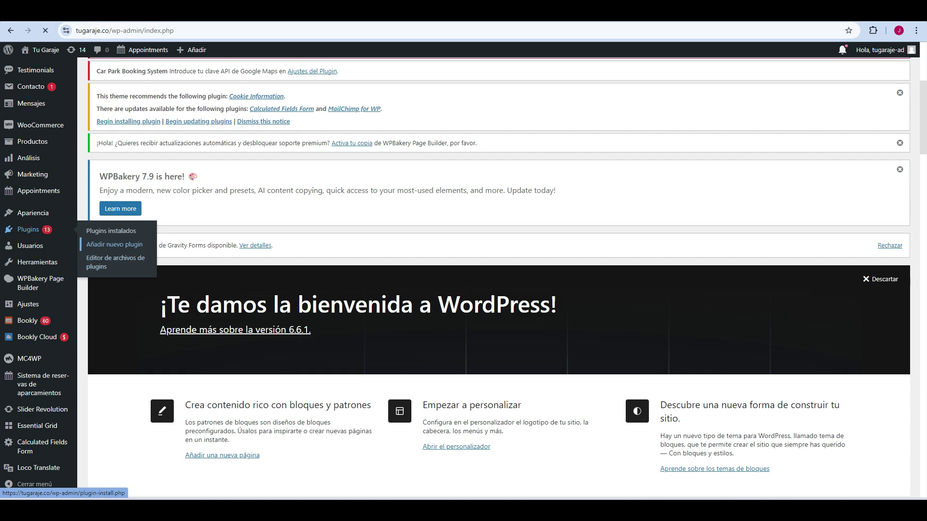
{"action": "left_click", "coordinate": [178, 169]}
{"action": "scroll", "coordinate": [463, 290], "scroll_direction": "down", "scroll_amount": 4}
Step: Upload and install smsenlinea-woocommerce.zip
{"action": "left_click", "coordinate": [425, 236]}
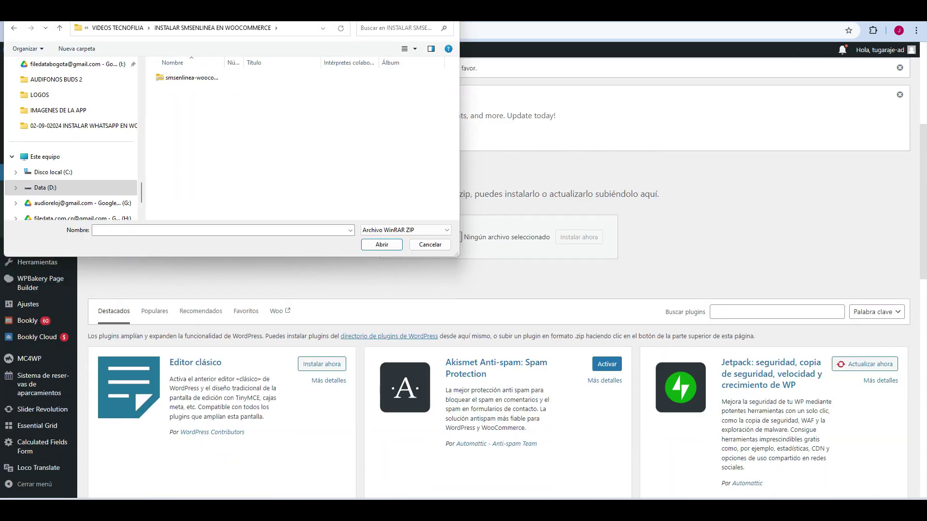
{"action": "left_click", "coordinate": [192, 78]}
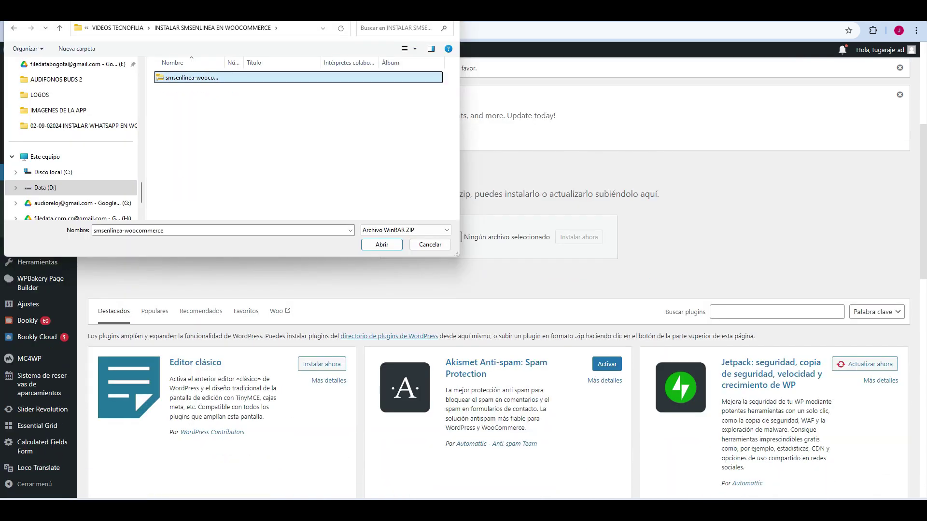
{"action": "left_click_drag", "start_coordinate": [225, 62], "coordinate": [271, 63]}
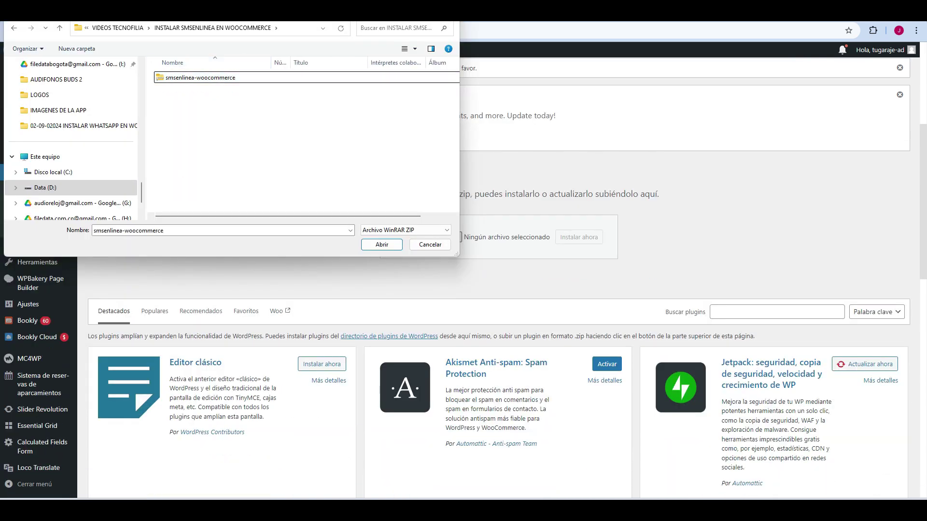
{"action": "key", "text": "Return"}
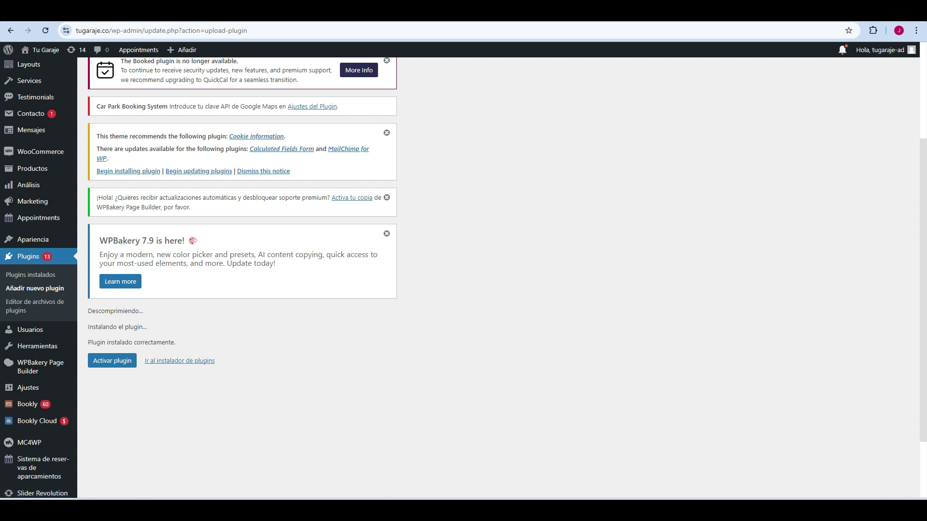
Step: Activate the SMS EnLinea plugin and choose Permitir y continuar
{"action": "left_click", "coordinate": [112, 360]}
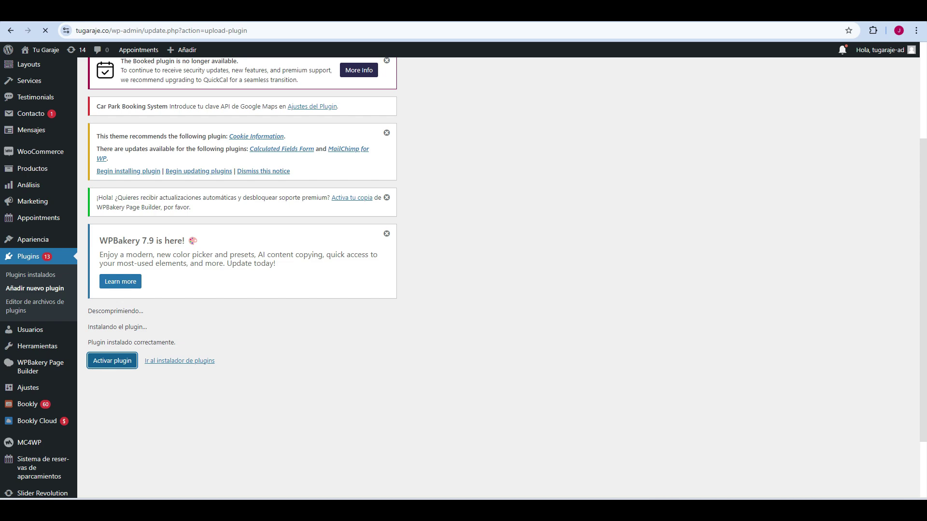
{"action": "left_click", "coordinate": [142, 276]}
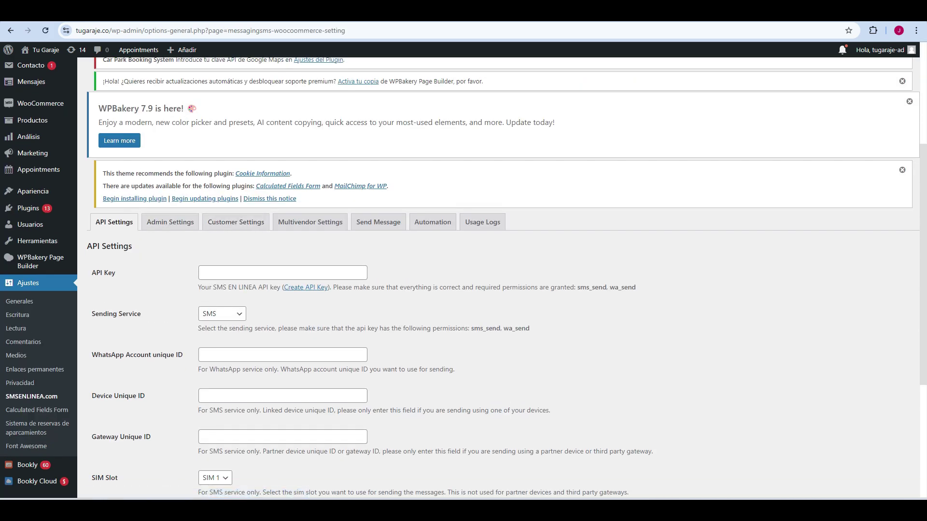
{"action": "scroll", "coordinate": [501, 277], "scroll_direction": "down", "scroll_amount": 5}
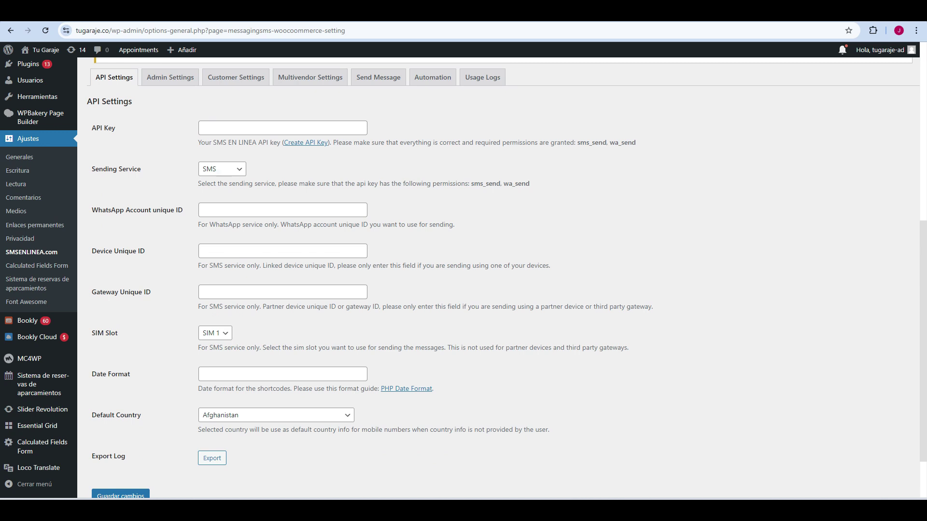
{"action": "scroll", "coordinate": [502, 278], "scroll_direction": "up", "scroll_amount": 3}
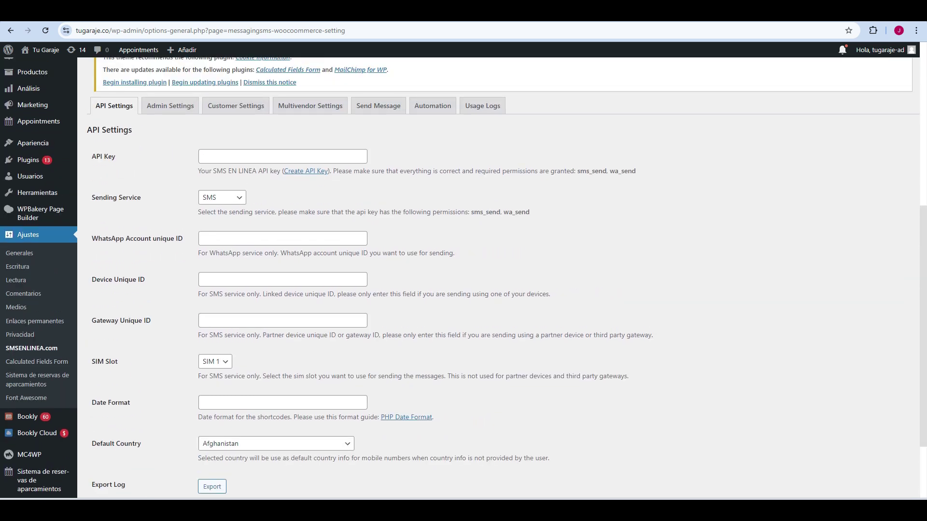
Step: Review the API Key and Sending Service fields on the plugin's API Settings tab
{"action": "triple_click", "coordinate": [104, 157]}
{"action": "left_click", "coordinate": [222, 197]}
{"action": "scroll", "coordinate": [502, 278], "scroll_direction": "down", "scroll_amount": 2}
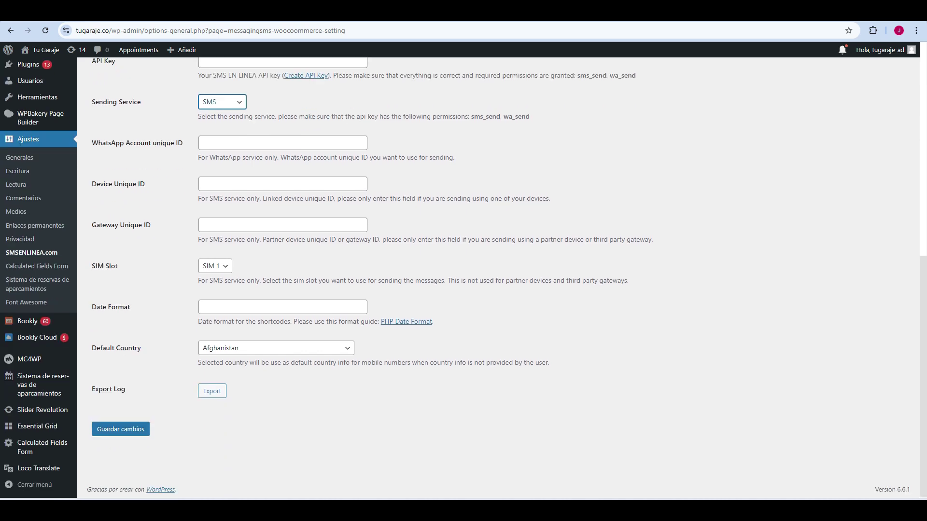
{"action": "scroll", "coordinate": [501, 277], "scroll_direction": "up", "scroll_amount": 7}
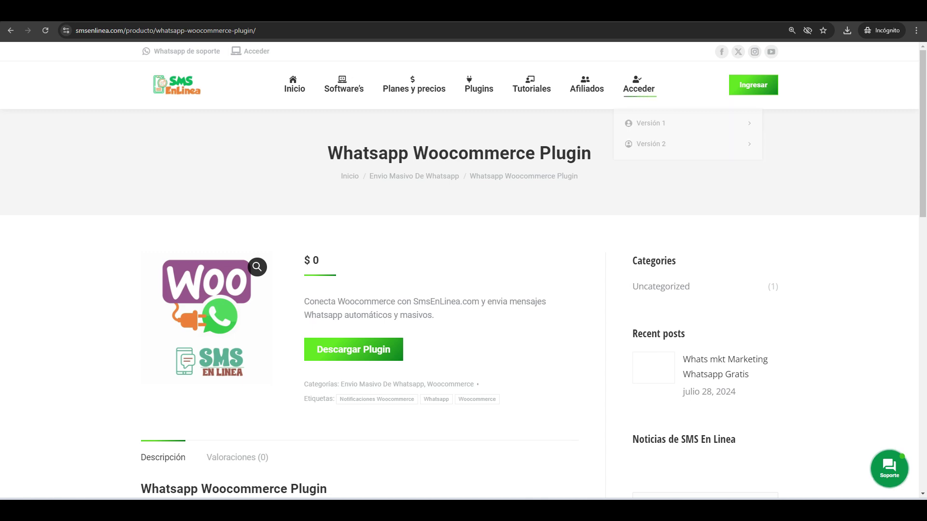
Step: Sign up for a new account via Acceder > Versión 1 > Regístrate, passing the reCAPTCHA check
{"action": "mouse_move", "coordinate": [638, 87]}
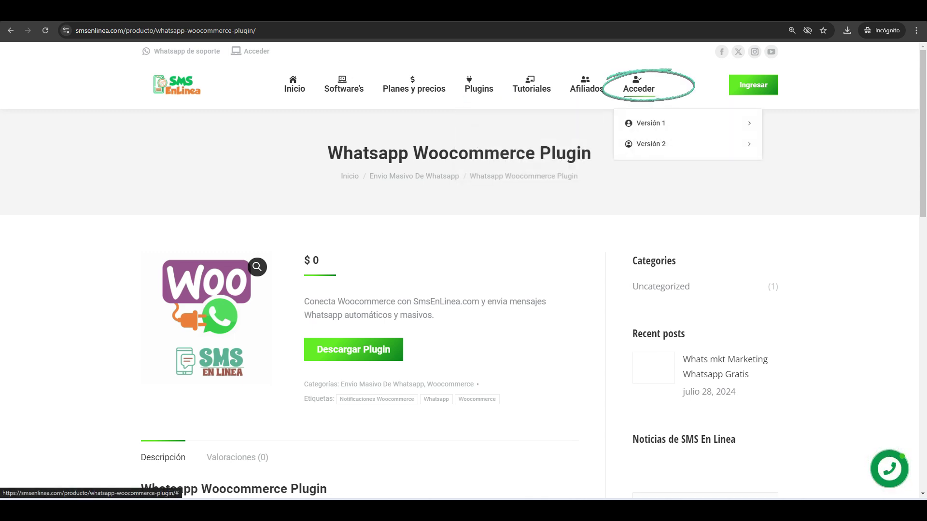
{"action": "mouse_move", "coordinate": [649, 123]}
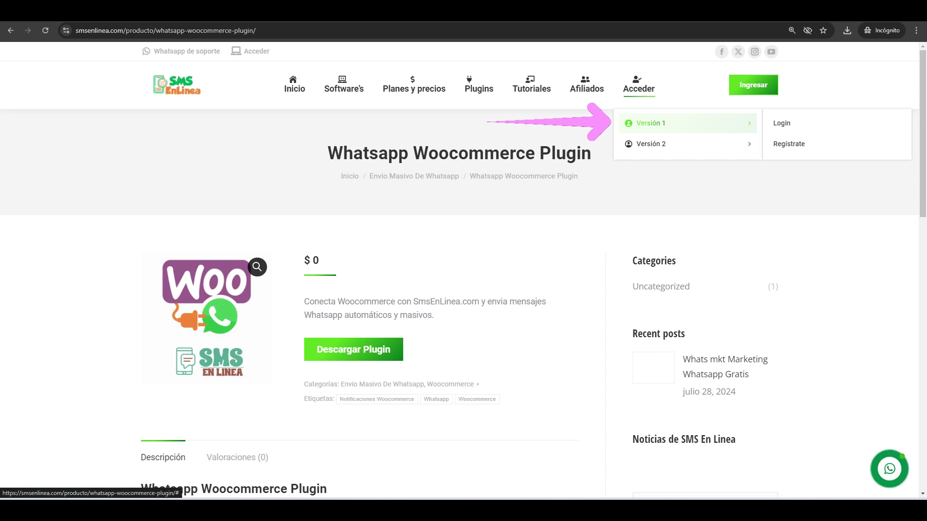
{"action": "mouse_move", "coordinate": [649, 144]}
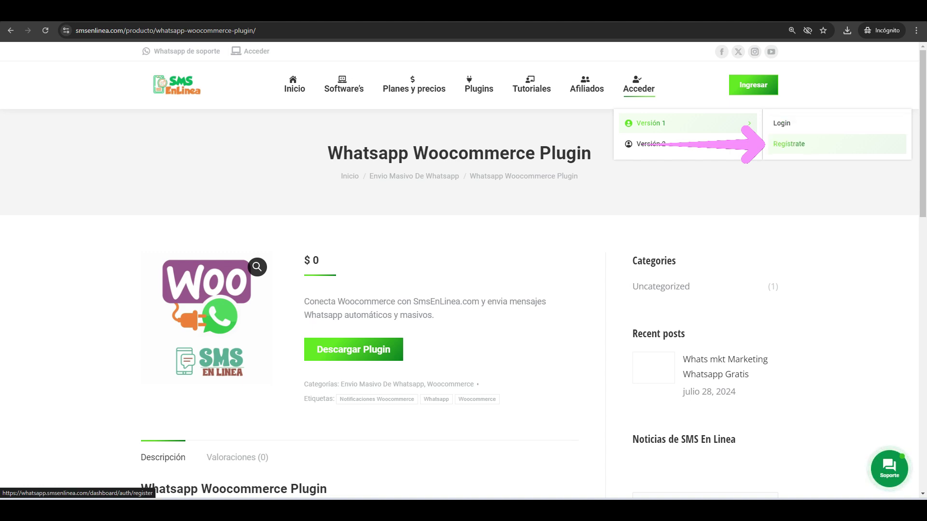
{"action": "left_click", "coordinate": [788, 144]}
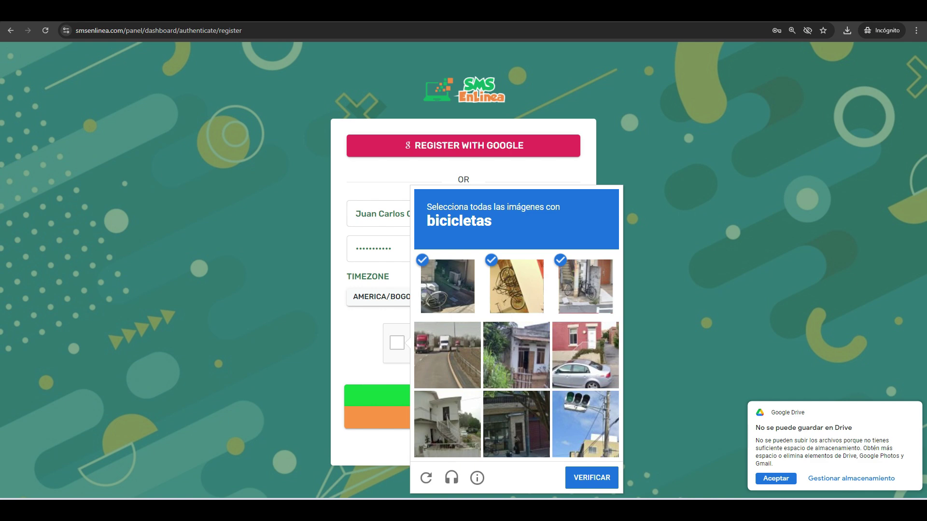
{"action": "left_click", "coordinate": [591, 477]}
{"action": "key", "text": "Return"}
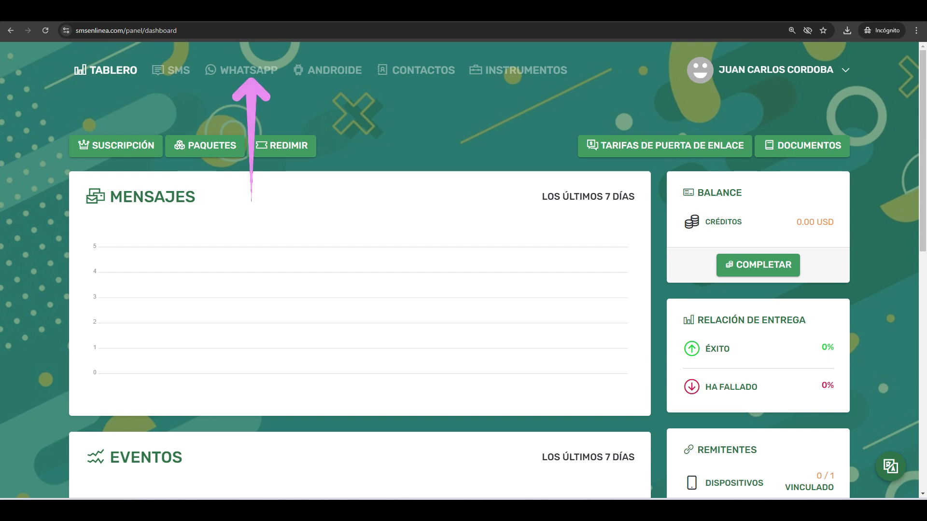
Step: Look over the WhatsApp and SMS message queues, then open the empty WhatsApp Cuentas list
{"action": "left_click", "coordinate": [248, 71]}
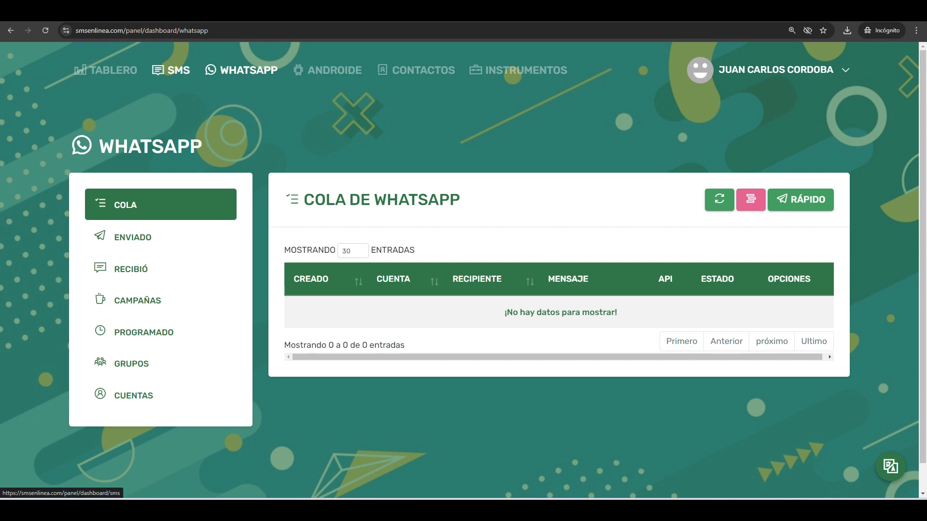
{"action": "left_click", "coordinate": [173, 70]}
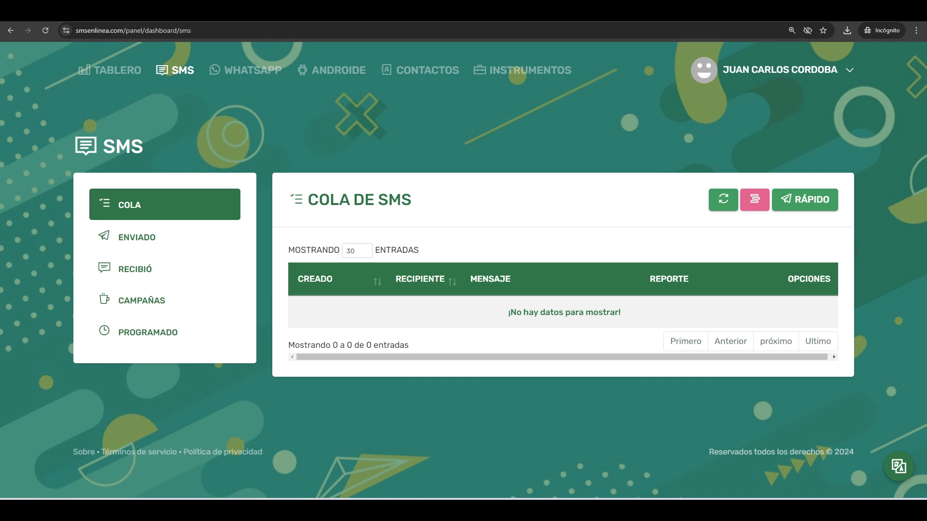
{"action": "left_click", "coordinate": [245, 70]}
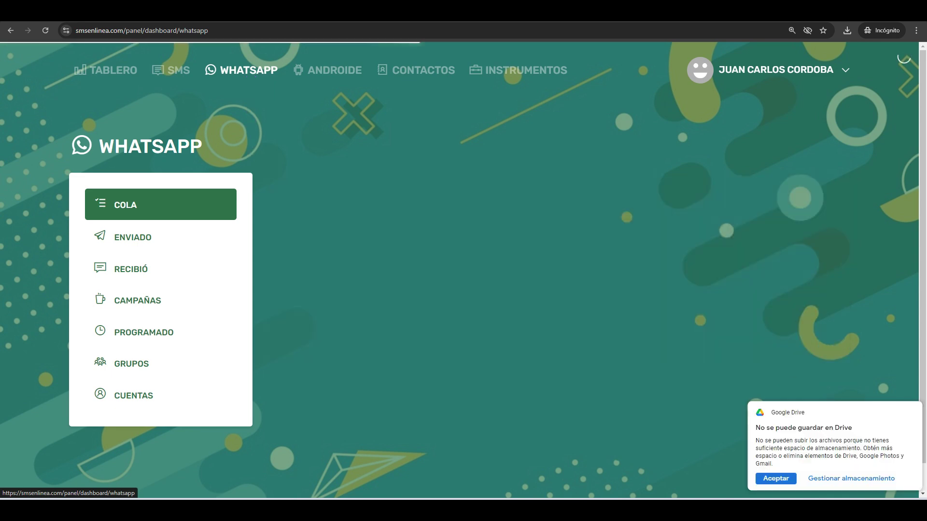
{"action": "left_click", "coordinate": [133, 395]}
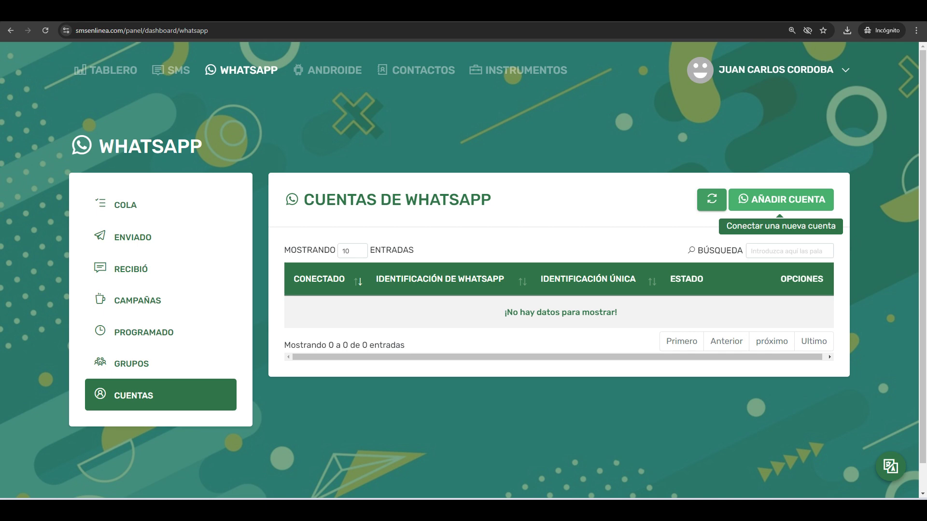
Step: Connect a new WhatsApp account and refresh Cuentas de WhatsApp until it shows as connected
{"action": "left_click", "coordinate": [780, 199]}
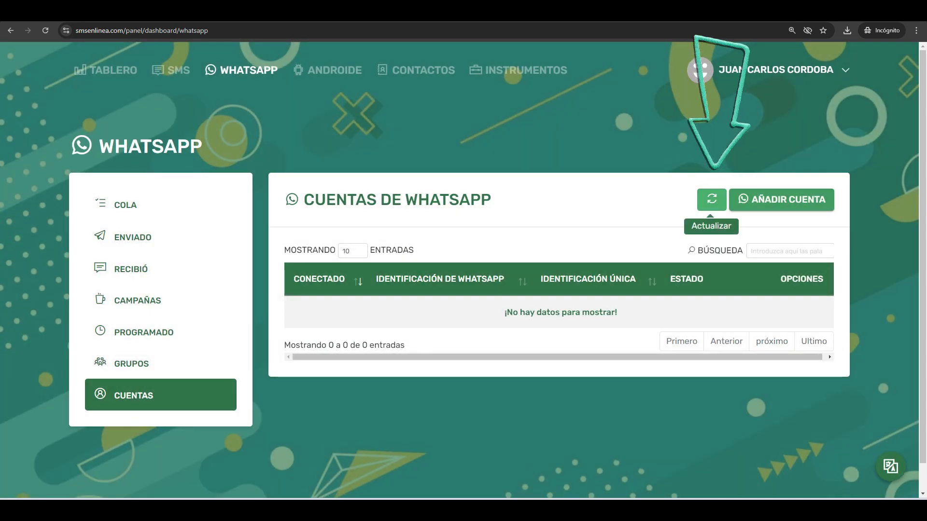
{"action": "left_click", "coordinate": [711, 200]}
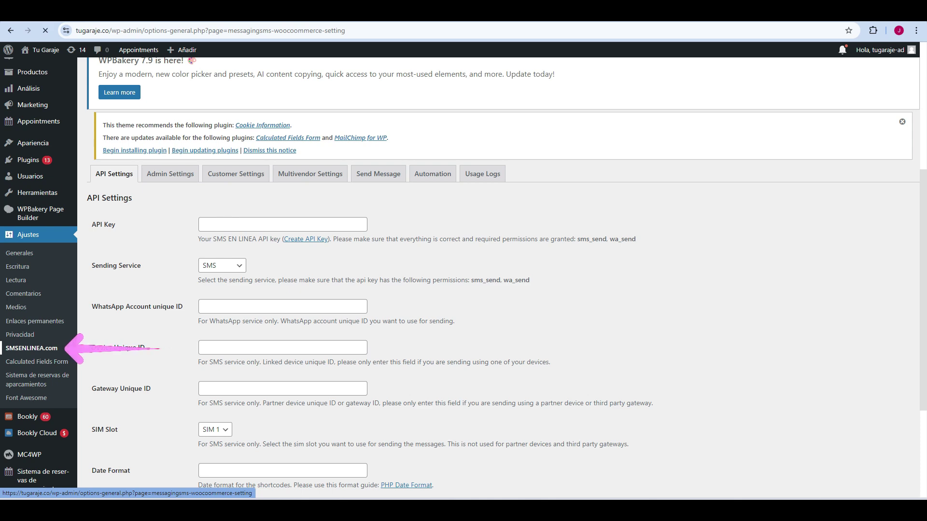
Step: Reopen Ajustes > SMSENLINEA.com, check the empty API Key field, then return to the SMS EnLinea panel
{"action": "left_click", "coordinate": [31, 348]}
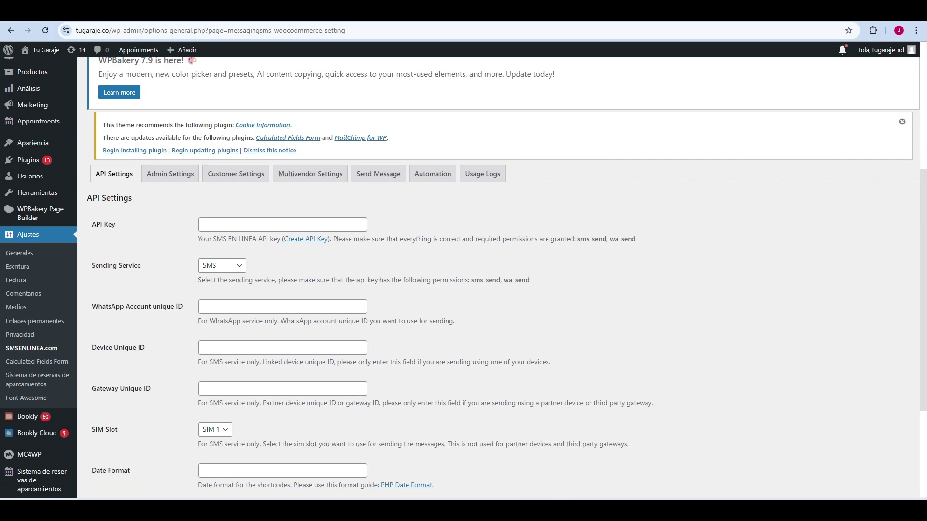
{"action": "left_click", "coordinate": [282, 224]}
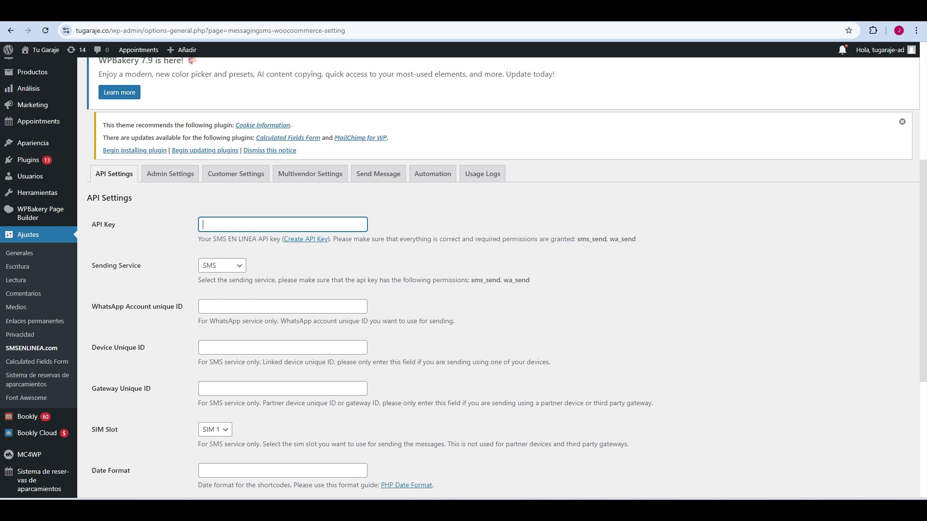
{"action": "left_click_drag", "start_coordinate": [115, 224], "coordinate": [91, 225]}
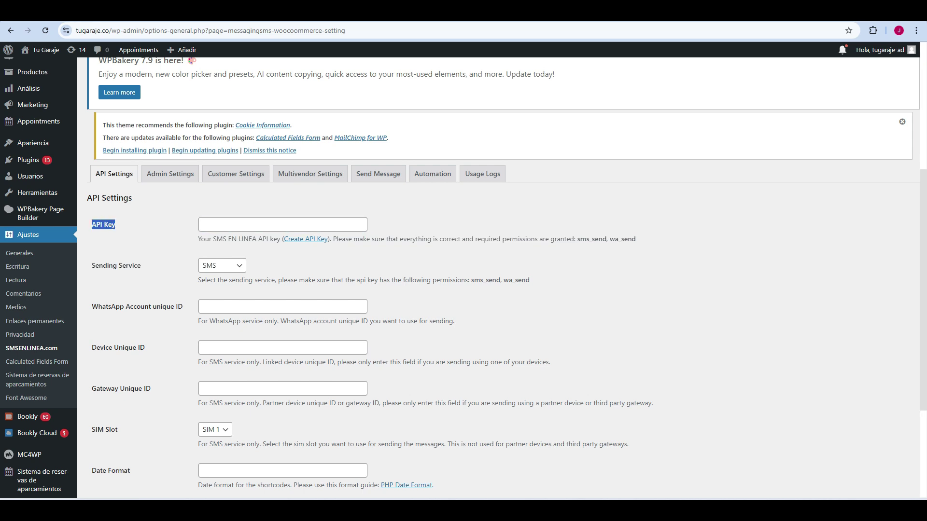
{"action": "key", "text": "alt+Tab"}
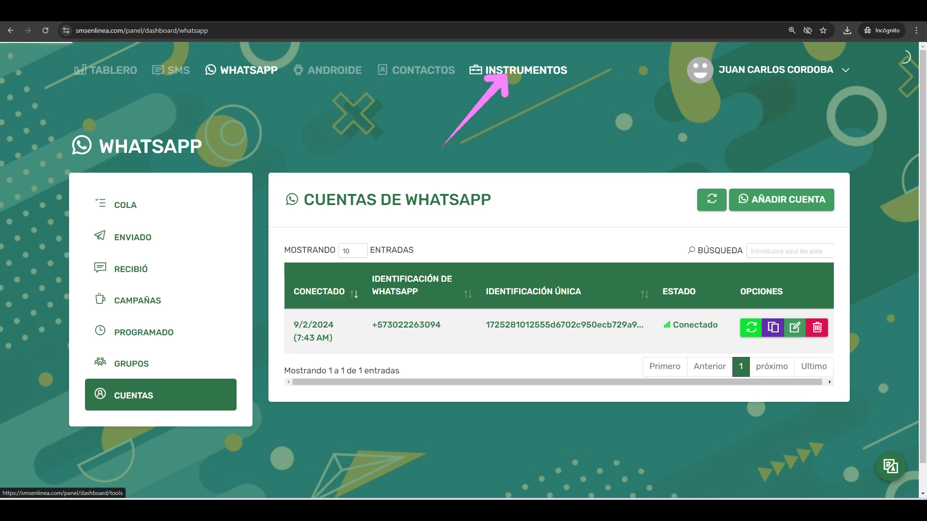
Step: Add an API key named tecnofilia under Instrumentos > Claves API and copy its value
{"action": "left_click", "coordinate": [504, 75]}
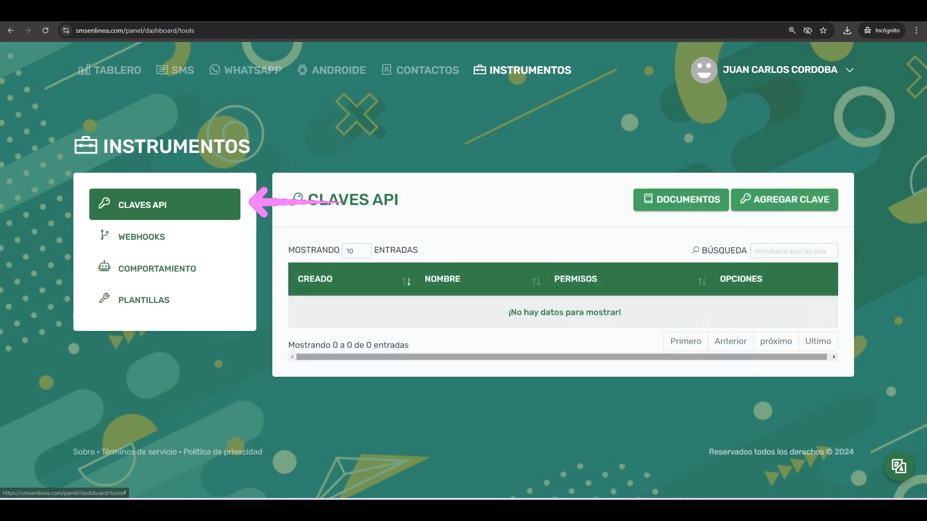
{"action": "left_click", "coordinate": [747, 207]}
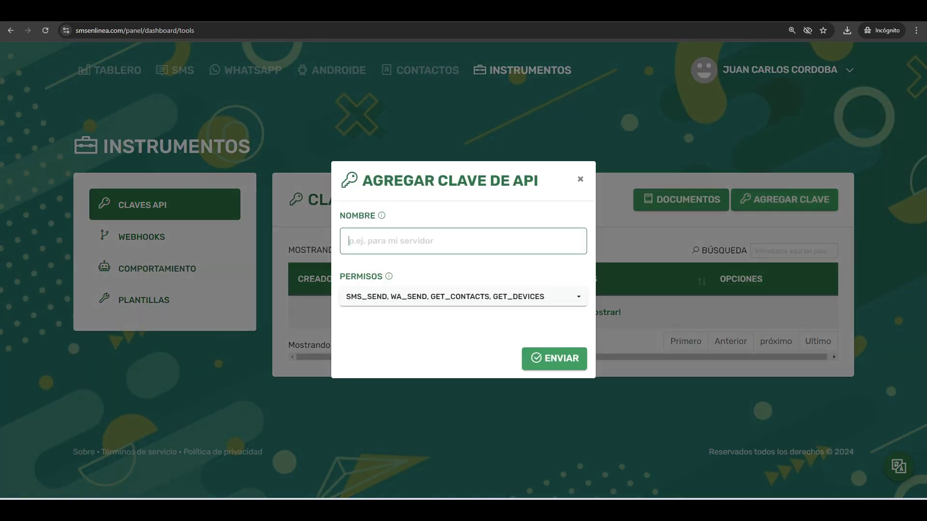
{"action": "type", "text": "tecnofilia"}
{"action": "mouse_move", "coordinate": [389, 277]}
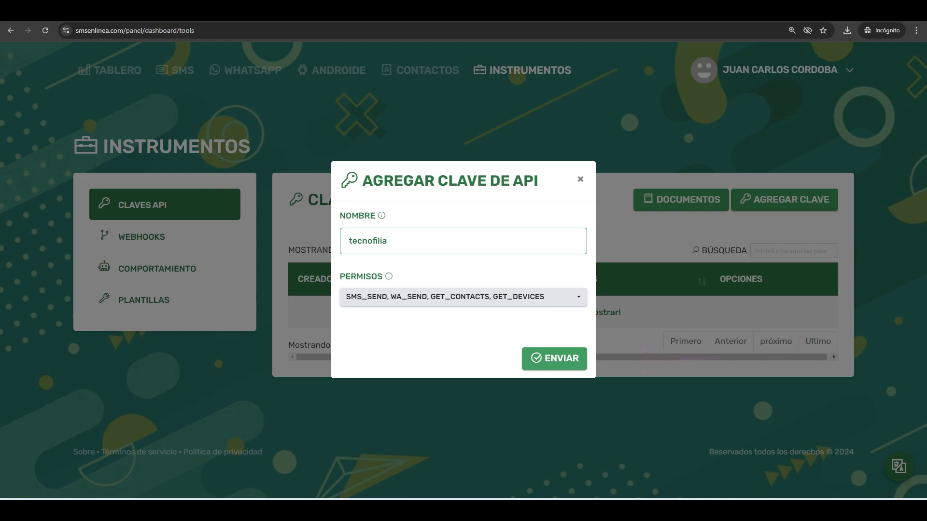
{"action": "key", "text": "Return"}
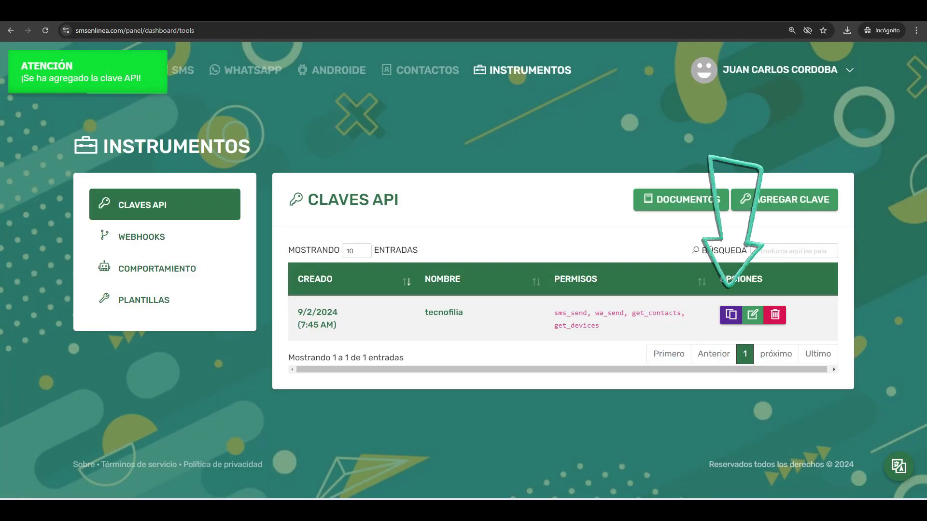
{"action": "left_click", "coordinate": [731, 314]}
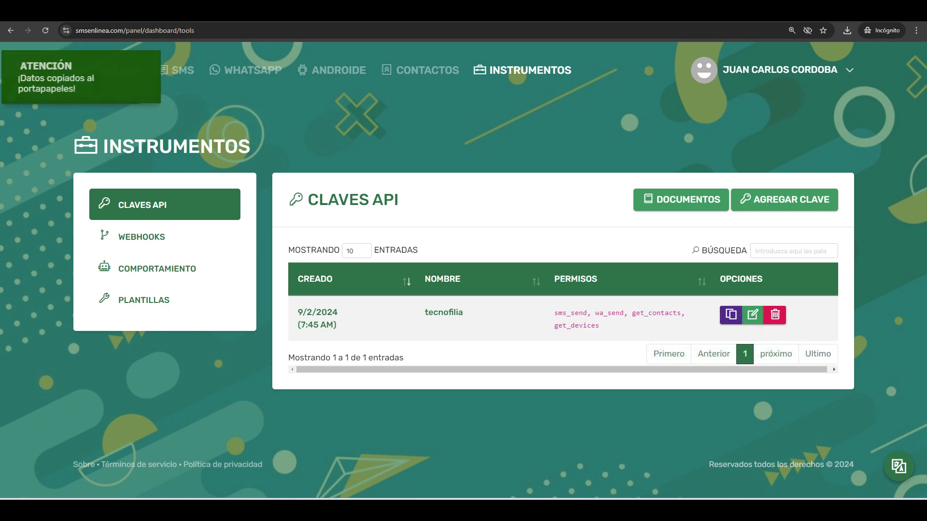
Step: Paste the copied tecnofilia key into the plugin's API Key field
{"action": "key", "text": "alt+Tab"}
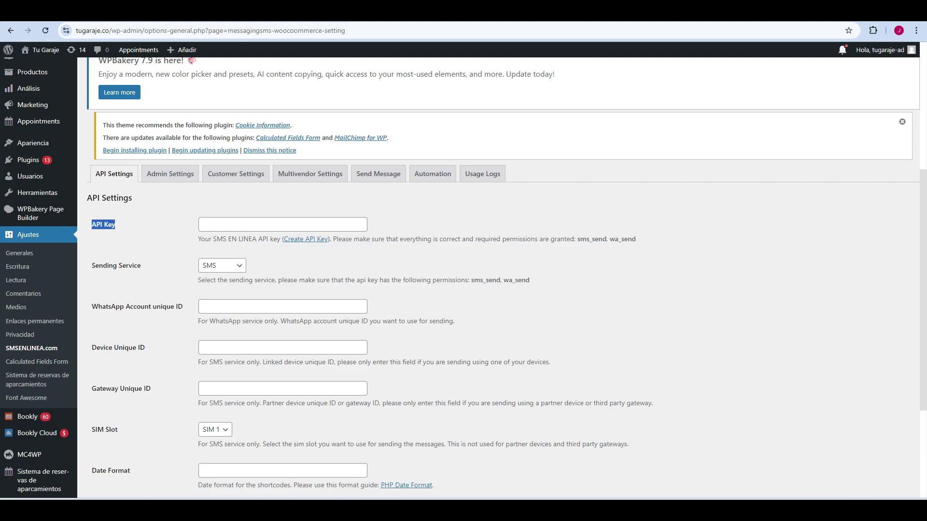
{"action": "left_click", "coordinate": [282, 225]}
{"action": "key", "text": "ctrl+v"}
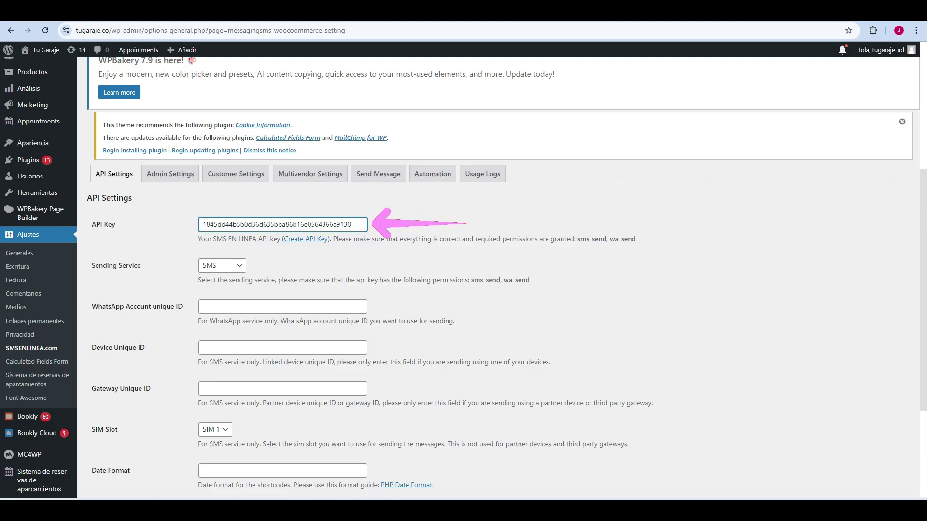
Step: Set the Sending Service to WhatsApp, after briefly trying SMS
{"action": "left_click_drag", "start_coordinate": [141, 265], "coordinate": [92, 265]}
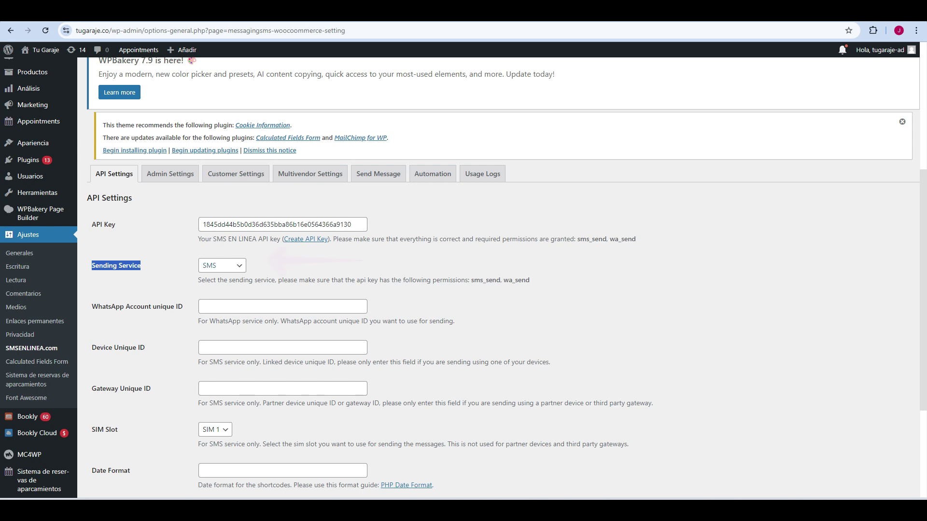
{"action": "left_click", "coordinate": [222, 266]}
{"action": "left_click", "coordinate": [217, 285]}
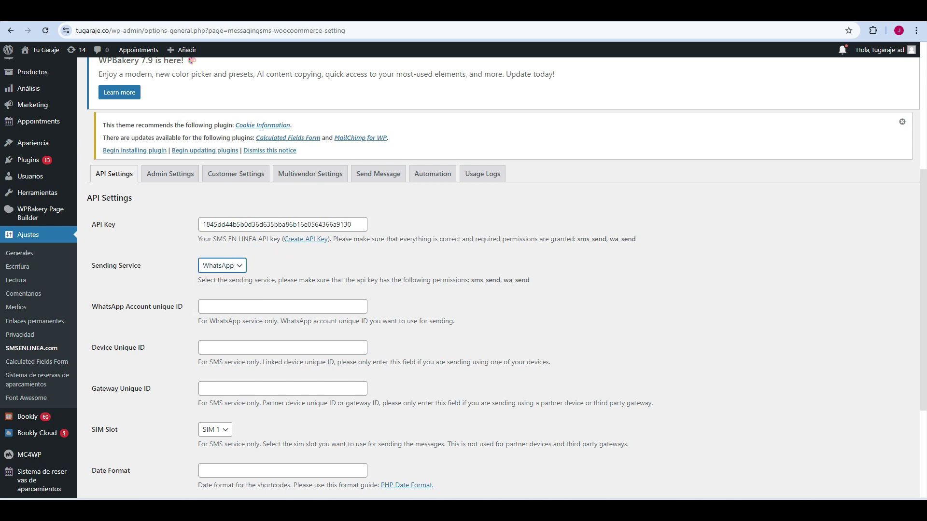
{"action": "scroll", "coordinate": [463, 289], "scroll_direction": "down", "scroll_amount": 2}
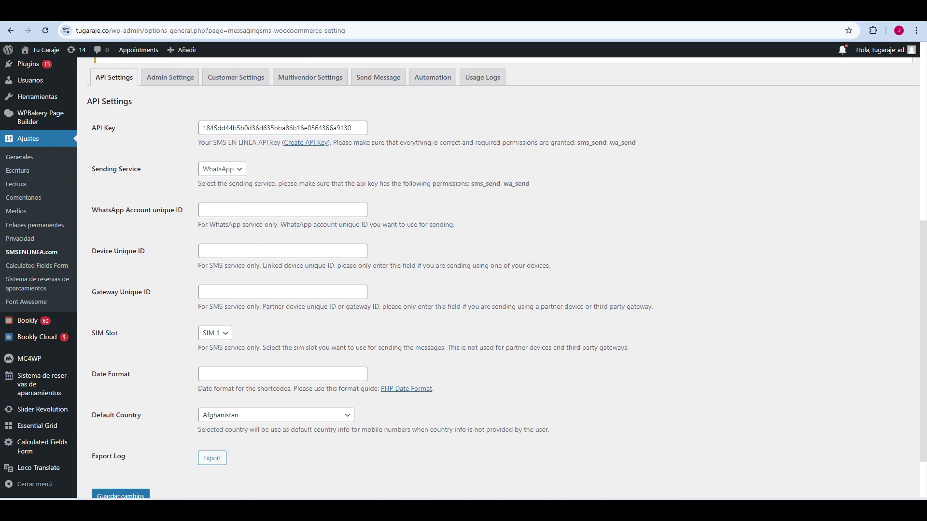
{"action": "left_click", "coordinate": [222, 169]}
{"action": "left_click", "coordinate": [208, 181]}
{"action": "left_click", "coordinate": [222, 169]}
{"action": "left_click", "coordinate": [212, 191]}
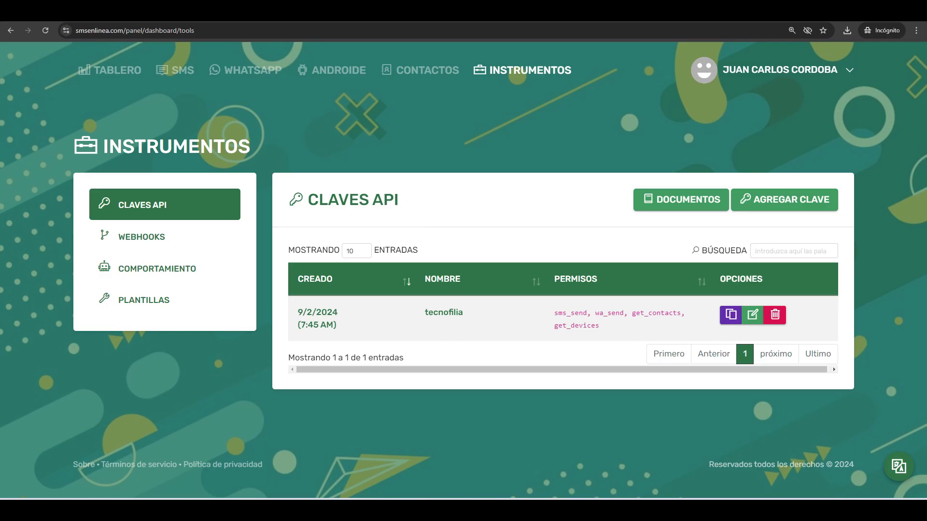
Step: Copy the connected WhatsApp account's unique ID from WhatsApp > Cuentas
{"action": "left_click", "coordinate": [245, 70]}
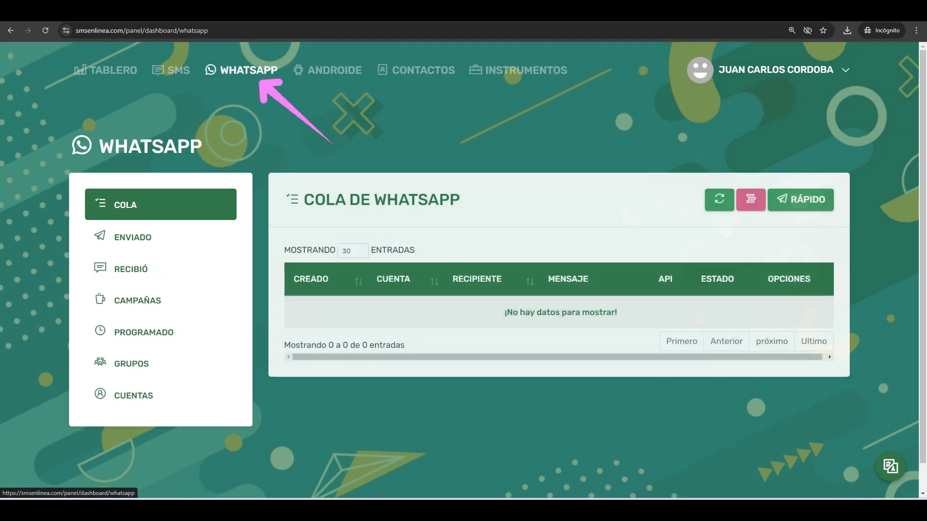
{"action": "left_click", "coordinate": [133, 395]}
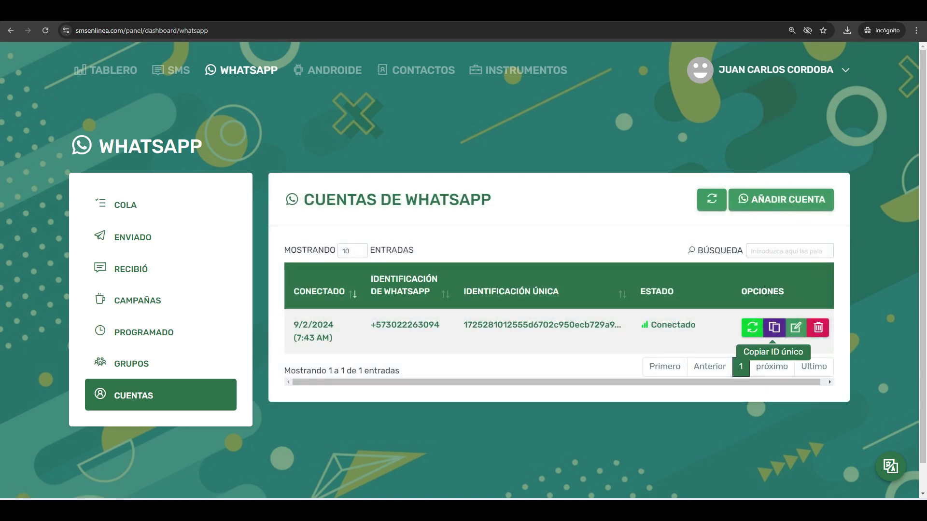
{"action": "left_click", "coordinate": [774, 327]}
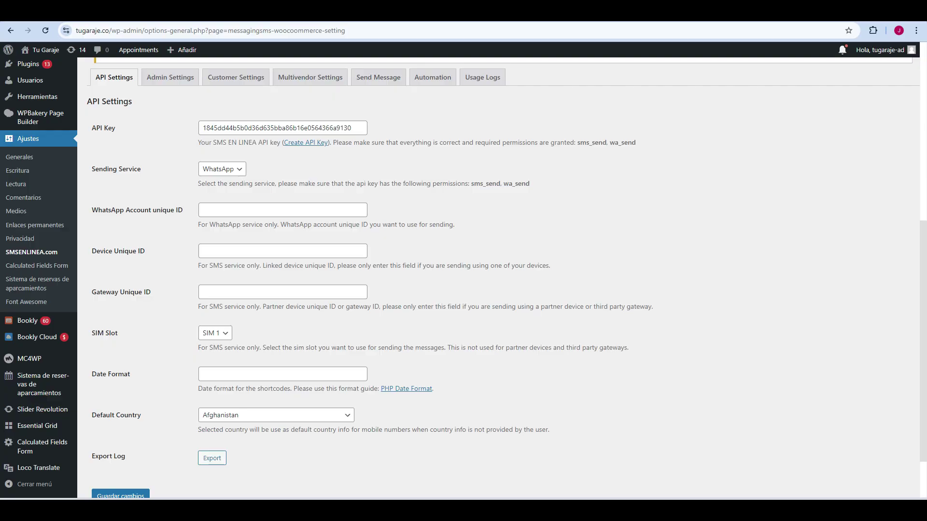
Step: Paste the copied ID into WhatsApp Account unique ID, then select the Identificación única value in SMS EnLinea
{"action": "left_click", "coordinate": [282, 210]}
{"action": "key", "text": "ctrl+v"}
{"action": "key", "text": "Tab"}
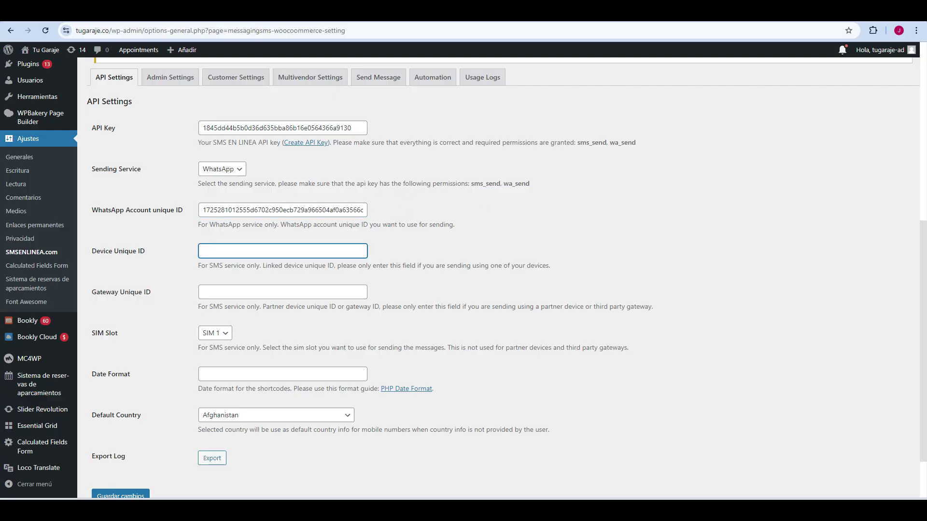
{"action": "left_click_drag", "start_coordinate": [145, 251], "coordinate": [92, 251]}
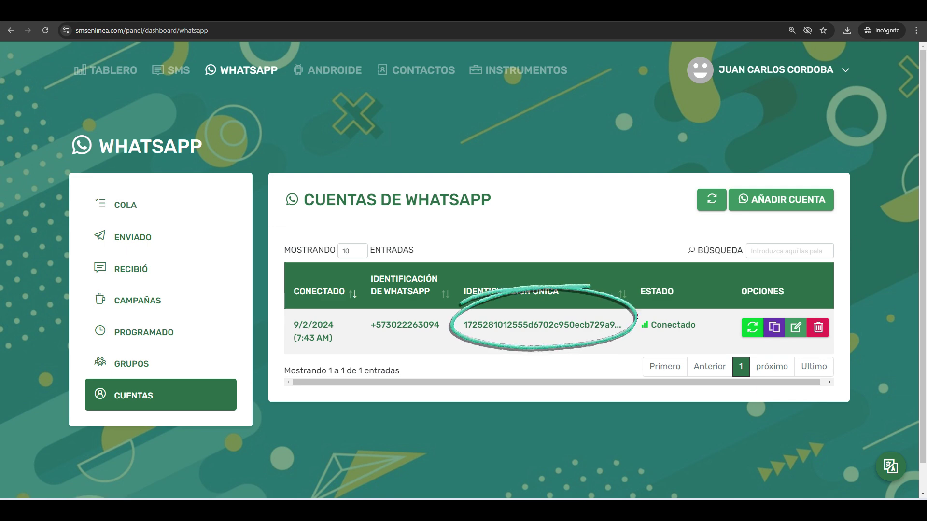
{"action": "double_click", "coordinate": [539, 325]}
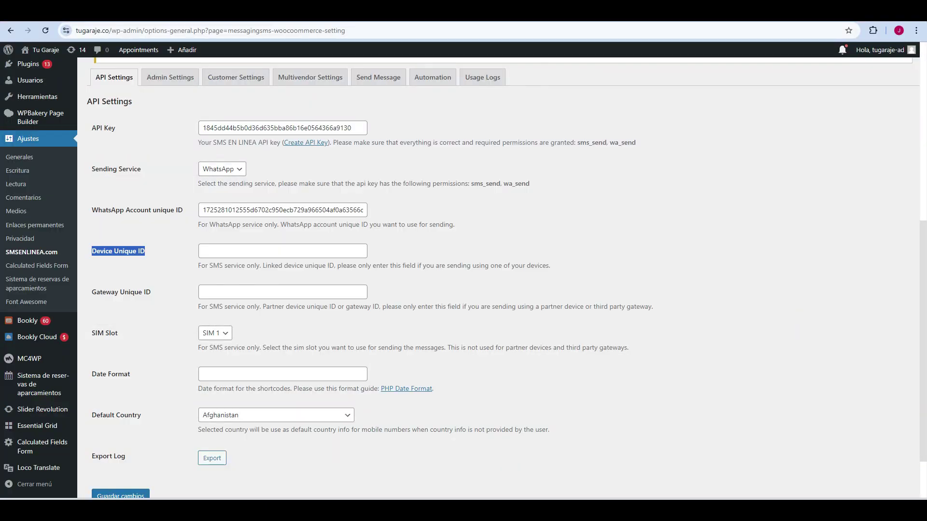
Step: Paste the Device Unique ID, choose Colombia as Default Country, and save the plugin settings
{"action": "left_click", "coordinate": [282, 251]}
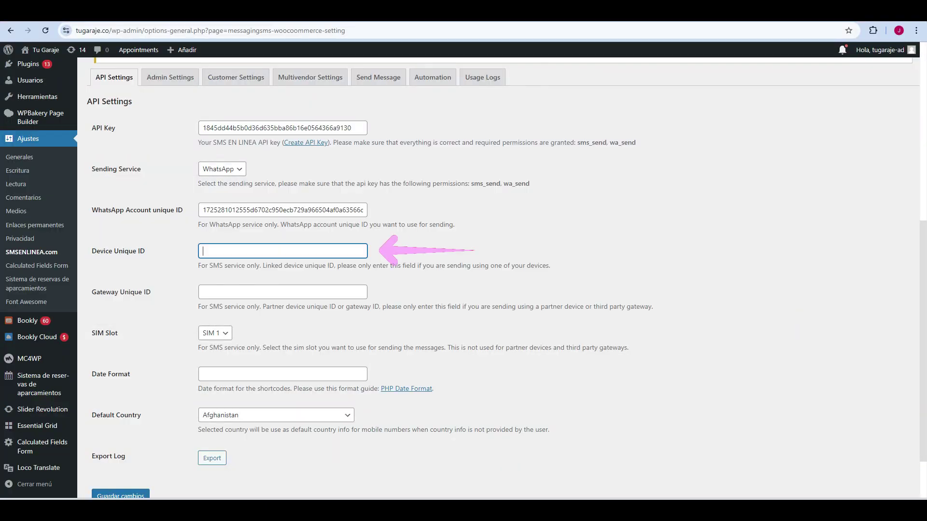
{"action": "key", "text": "ctrl+v"}
{"action": "scroll", "coordinate": [483, 270], "scroll_direction": "down", "scroll_amount": 1}
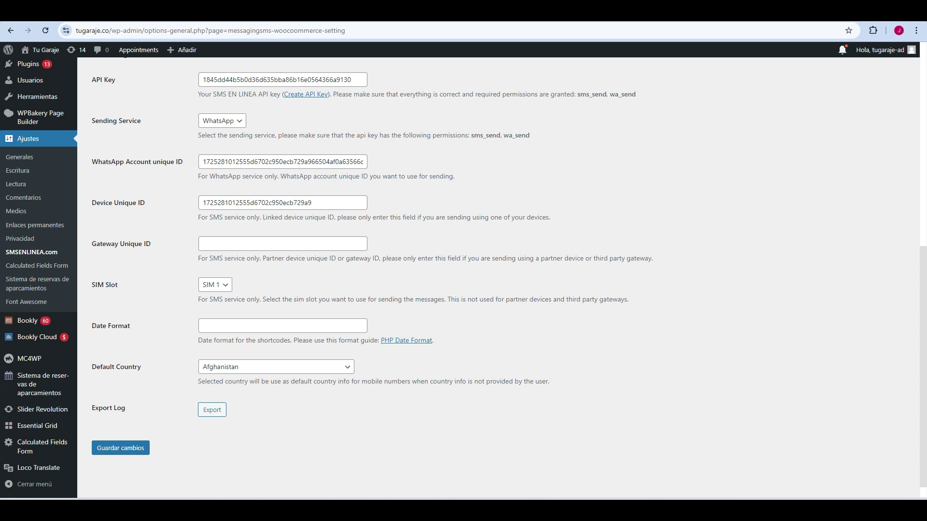
{"action": "left_click", "coordinate": [276, 367]}
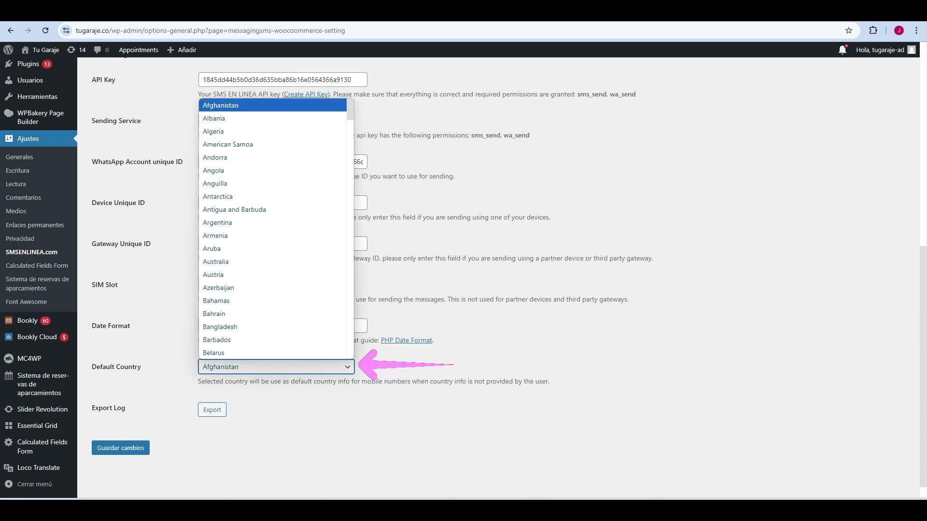
{"action": "type", "text": "col"}
{"action": "key", "text": "Return"}
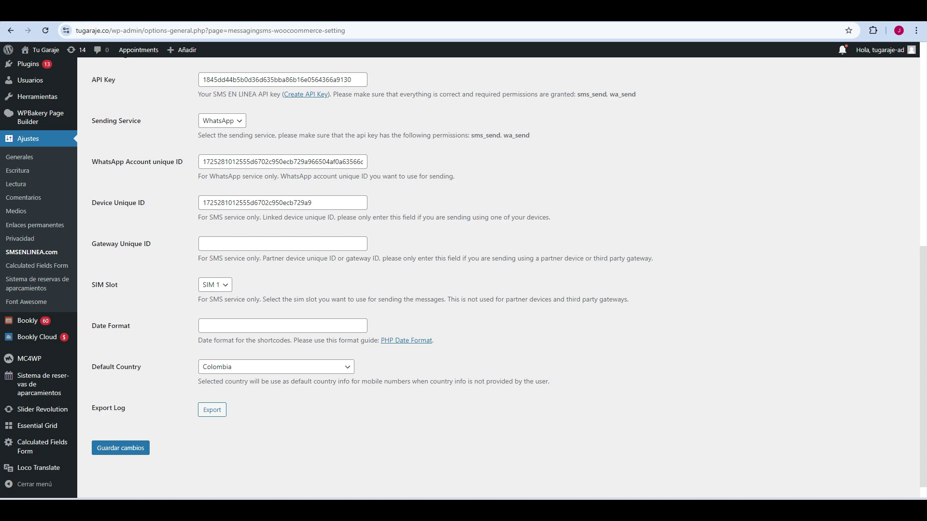
{"action": "left_click", "coordinate": [120, 448]}
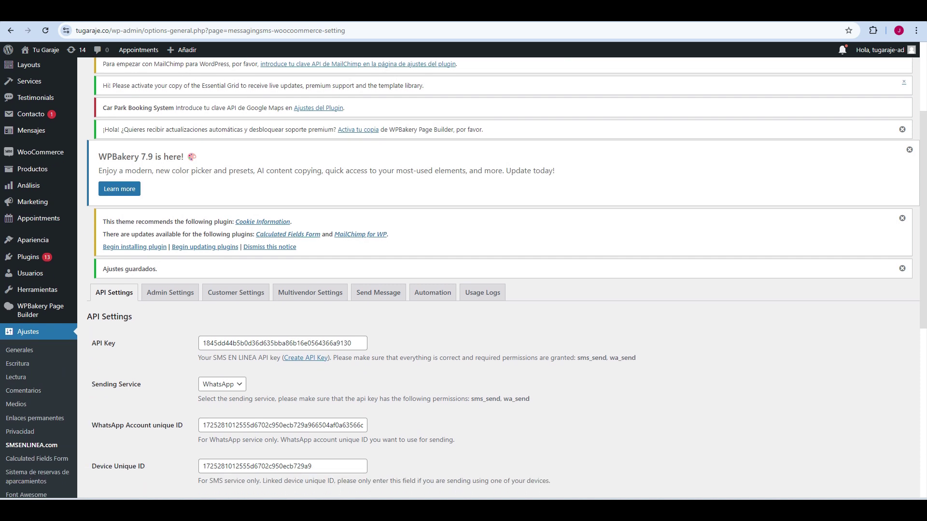
Step: In Send Message, address the message to a specific phone number and enter the recipient's number
{"action": "scroll", "coordinate": [463, 277], "scroll_direction": "down", "scroll_amount": 2}
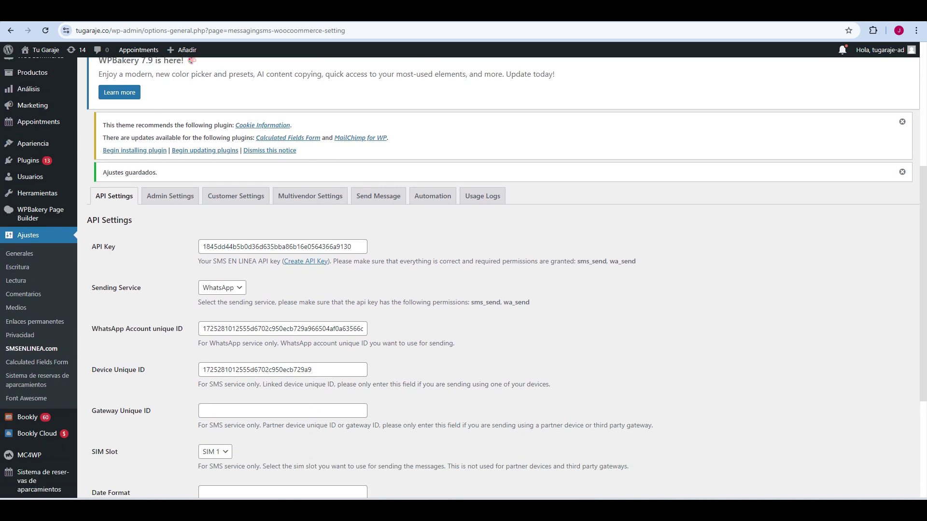
{"action": "left_click", "coordinate": [378, 195]}
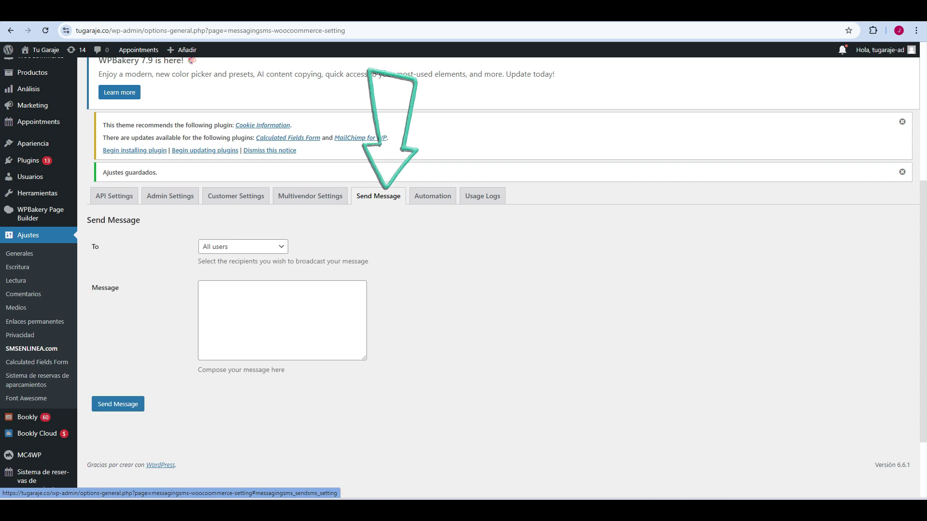
{"action": "left_click", "coordinate": [243, 247]}
{"action": "left_click", "coordinate": [237, 287]}
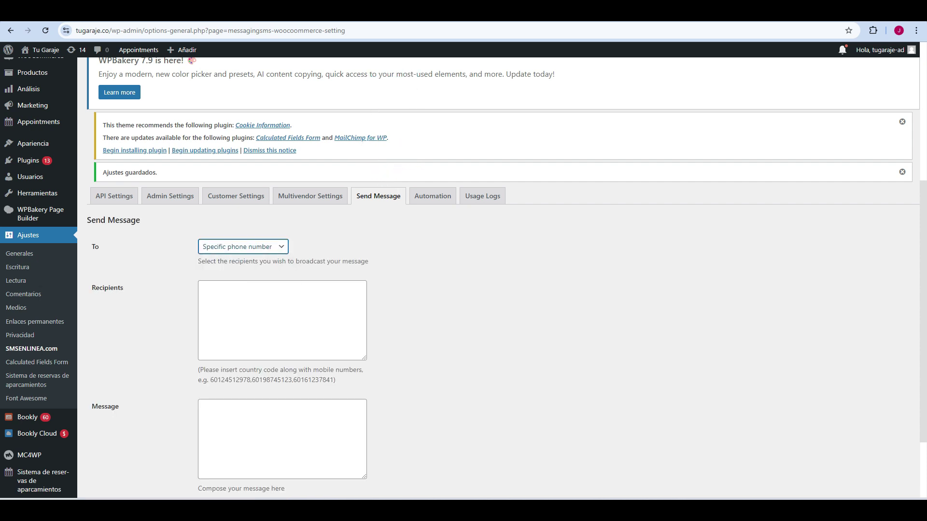
{"action": "left_click", "coordinate": [201, 287]}
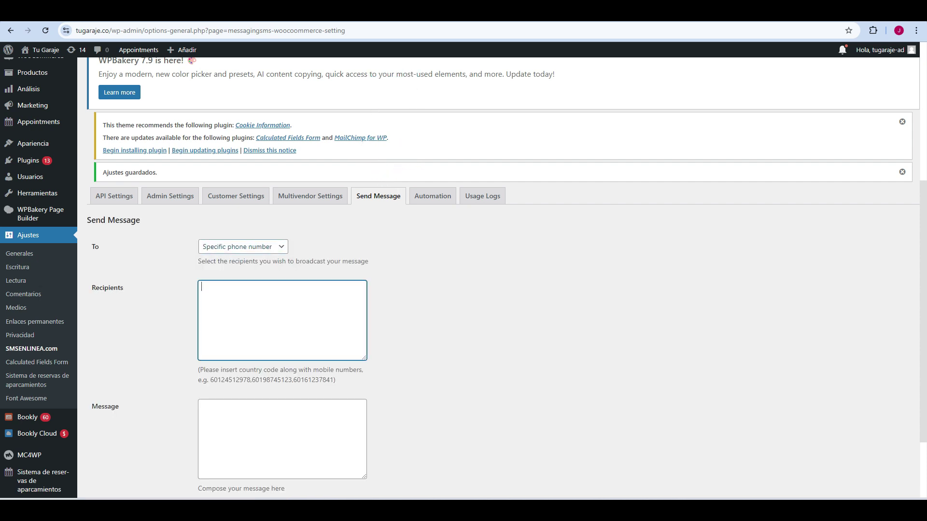
Step: Write 'Este es un mensaje de prueba' as the message and send it
{"action": "scroll", "coordinate": [464, 276], "scroll_direction": "down", "scroll_amount": 2}
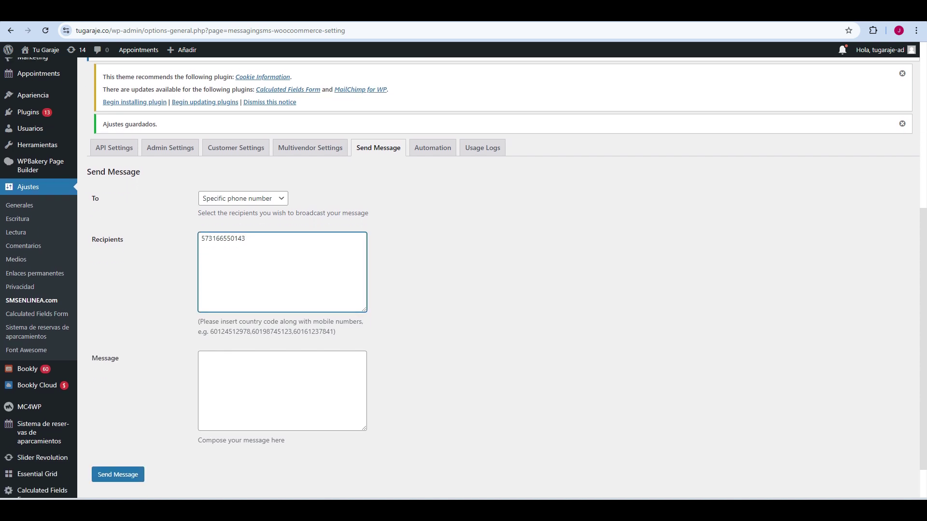
{"action": "left_click", "coordinate": [202, 312]}
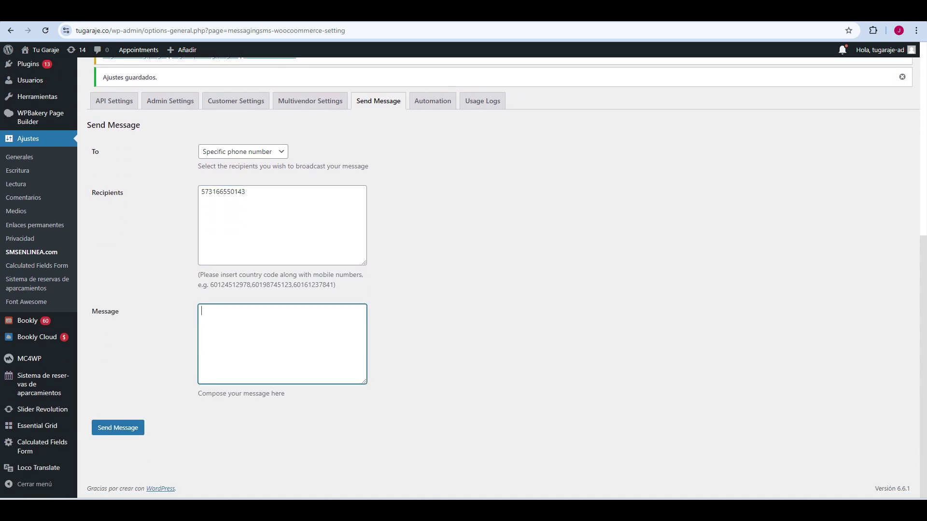
{"action": "type", "text": "Este es un mensaje de prueba"}
{"action": "left_click", "coordinate": [118, 428]}
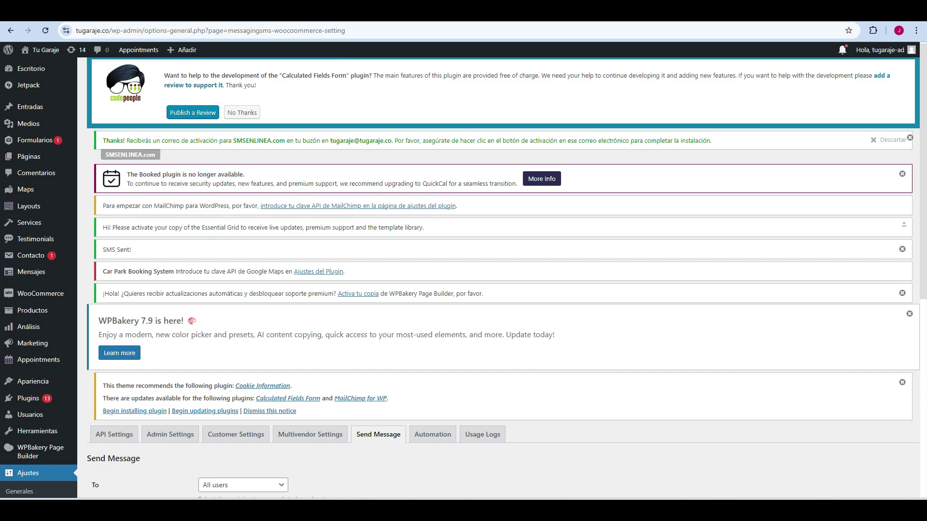
{"action": "scroll", "coordinate": [464, 277], "scroll_direction": "down", "scroll_amount": 3}
{"action": "scroll", "coordinate": [463, 278], "scroll_direction": "up", "scroll_amount": 1}
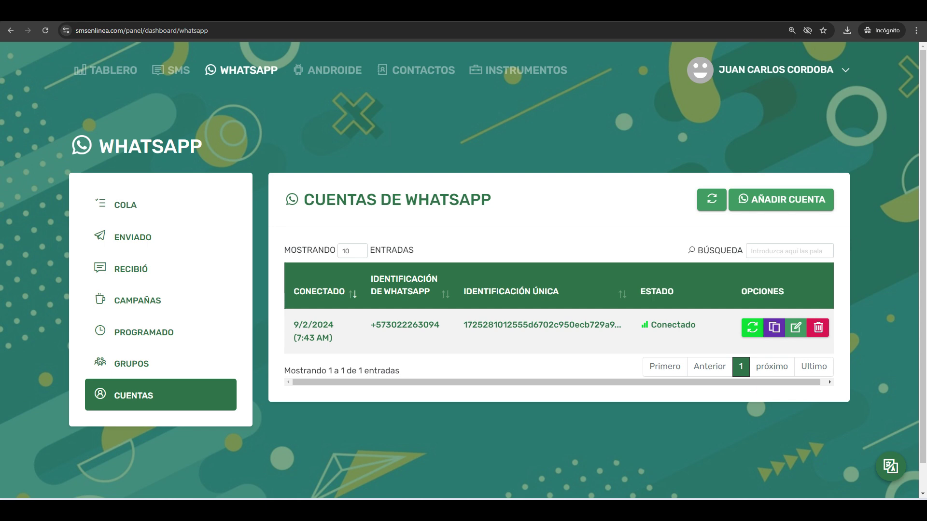
Step: Open the sent WhatsApp chats and read the full test message, confirming its Enviada status
{"action": "left_click", "coordinate": [133, 237]}
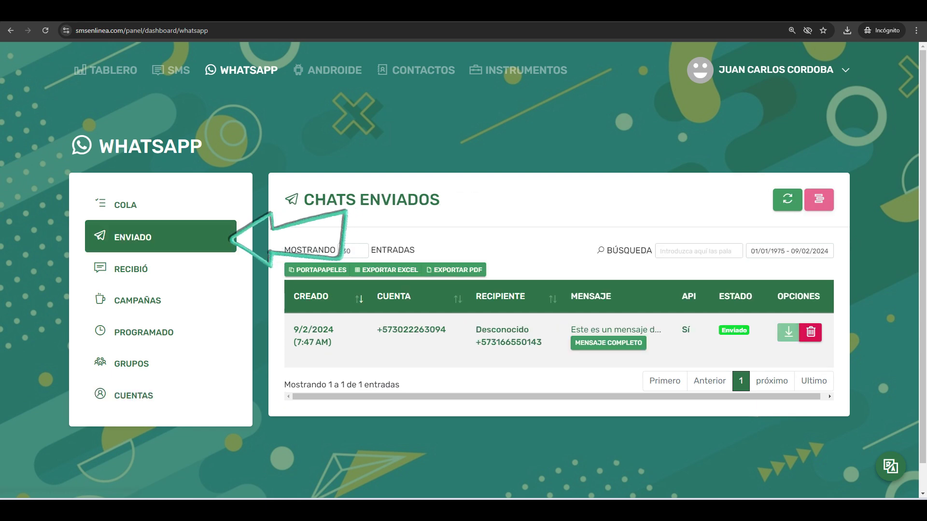
{"action": "left_click", "coordinate": [608, 343]}
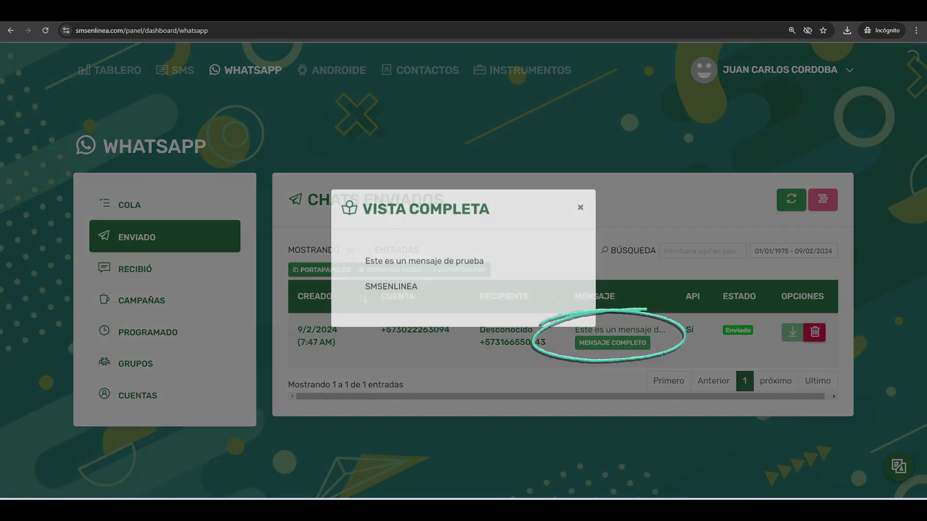
{"action": "mouse_move", "coordinate": [395, 273]}
{"action": "left_mouse_down"}
{"action": "mouse_move", "coordinate": [483, 273]}
{"action": "mouse_move", "coordinate": [365, 273]}
{"action": "left_mouse_up"}
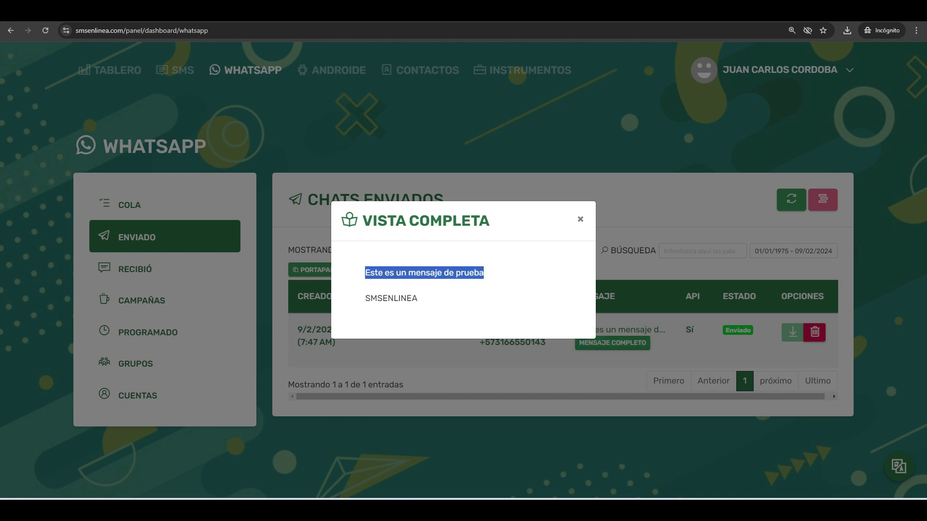
{"action": "key", "text": "Escape"}
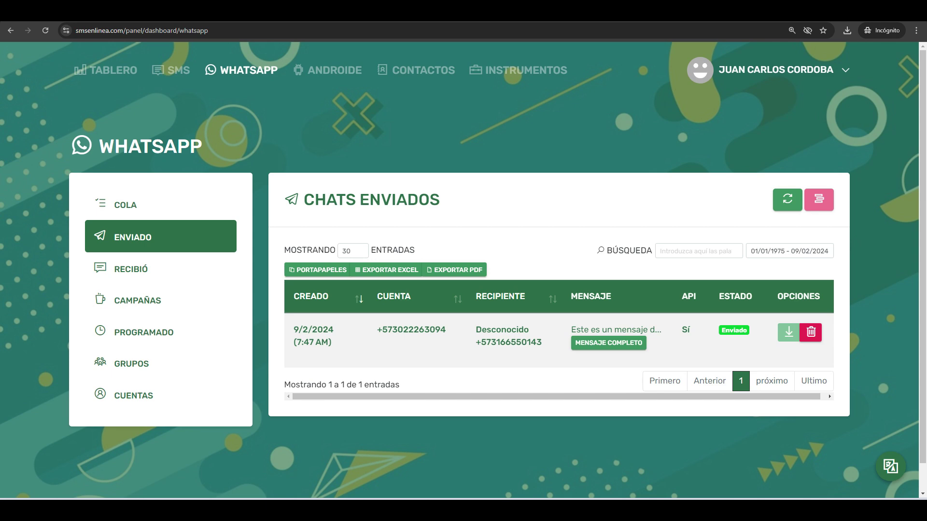
{"action": "scroll", "coordinate": [464, 270], "scroll_direction": "down", "scroll_amount": 1}
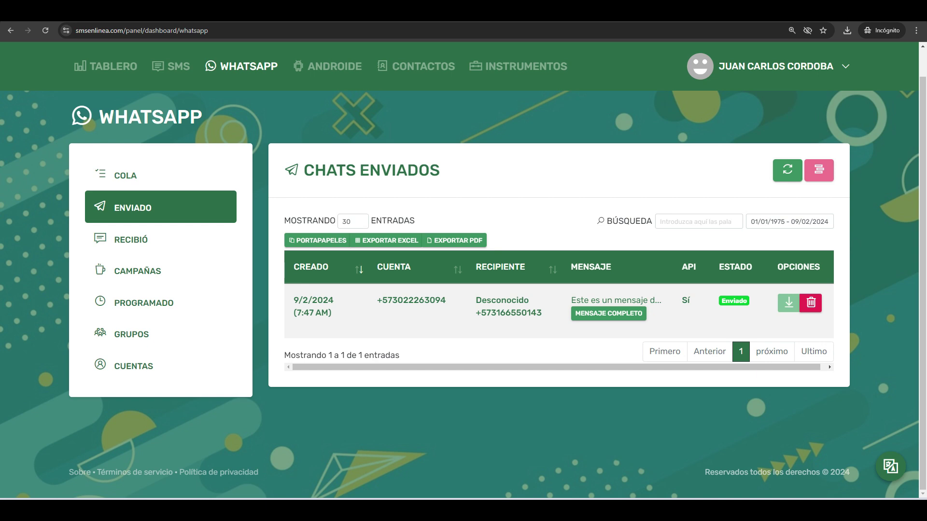
{"action": "scroll", "coordinate": [464, 271], "scroll_direction": "up", "scroll_amount": 1}
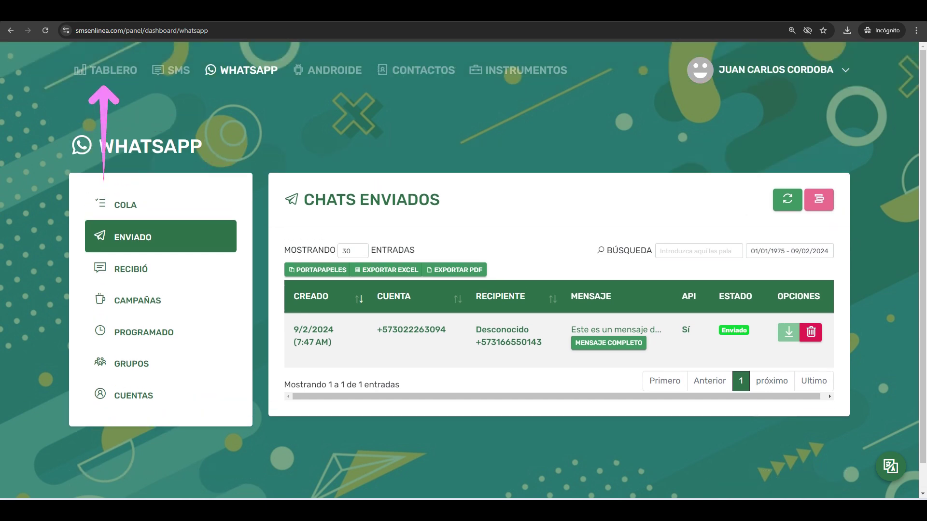
Step: Go to TABLERO, then PAQUETES, and scroll through the Free, Professional and Enterprise plan cards
{"action": "left_click", "coordinate": [105, 70]}
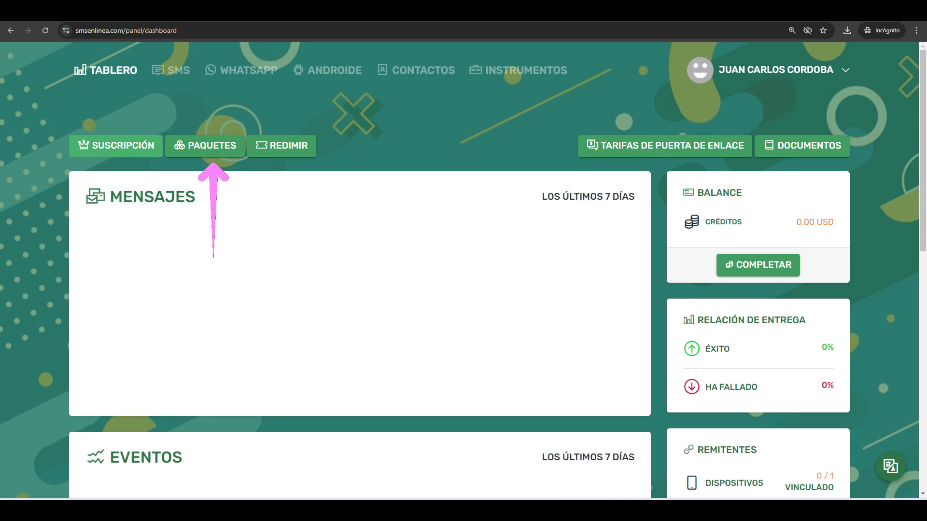
{"action": "left_click", "coordinate": [212, 150]}
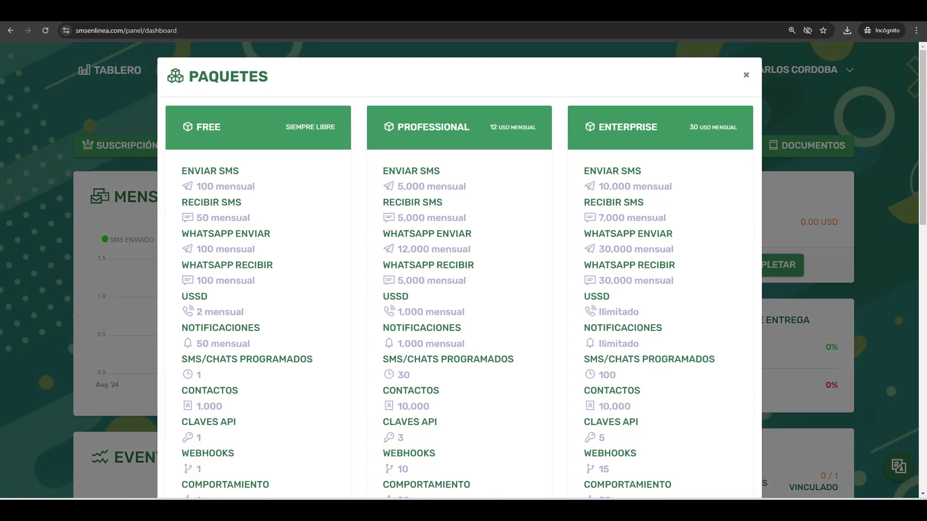
{"action": "scroll", "coordinate": [459, 271], "scroll_direction": "down", "scroll_amount": 3}
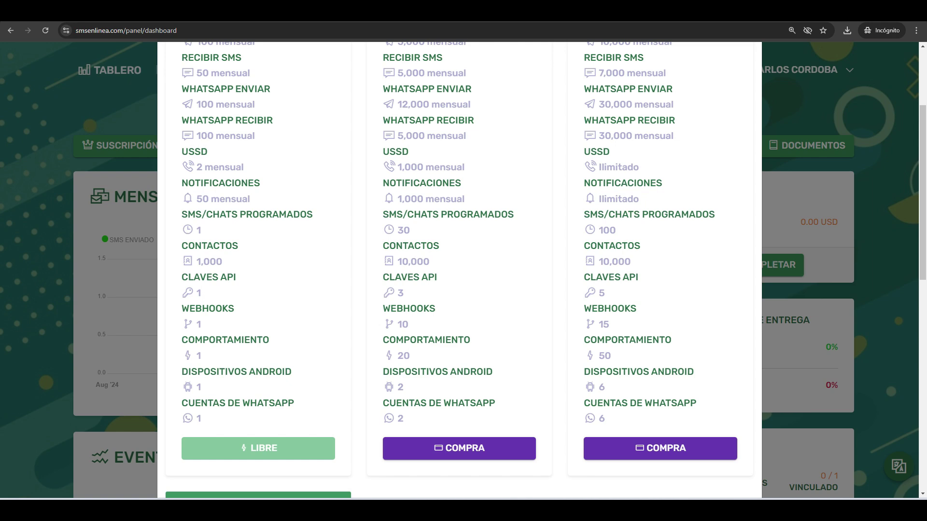
{"action": "scroll", "coordinate": [459, 270], "scroll_direction": "up", "scroll_amount": 3}
{"action": "left_click_drag", "start_coordinate": [336, 127], "coordinate": [286, 127]}
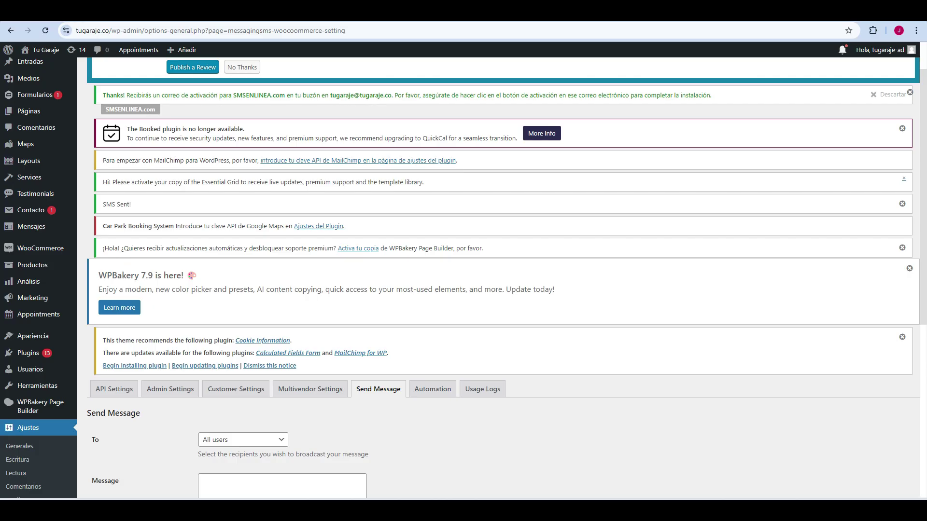
{"action": "scroll", "coordinate": [502, 271], "scroll_direction": "down", "scroll_amount": 5}
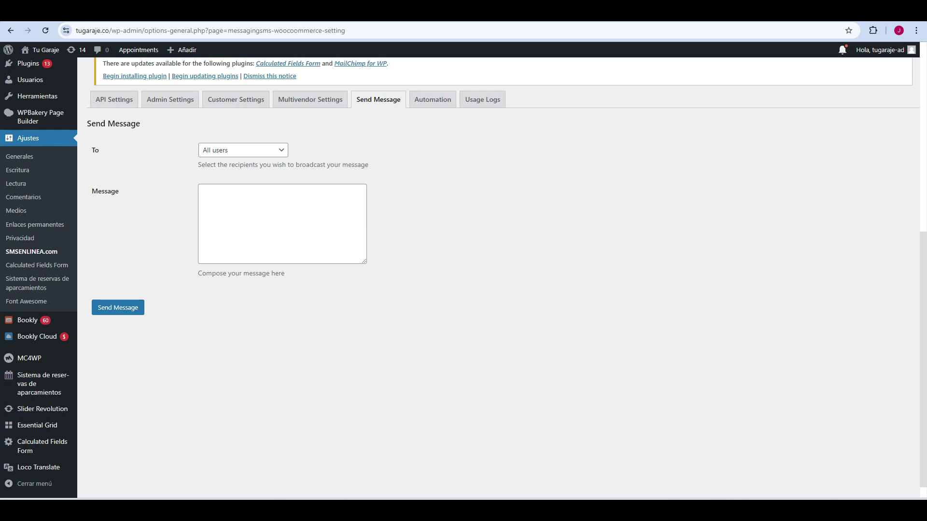
Step: Set the To dropdown to Specific users, then switch it to Specific phone number
{"action": "left_click", "coordinate": [242, 150]}
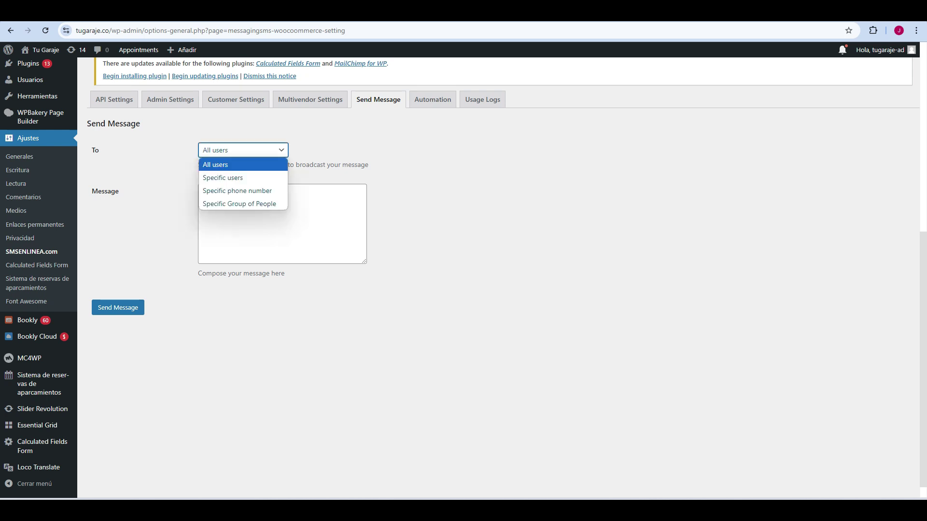
{"action": "key", "text": "Return"}
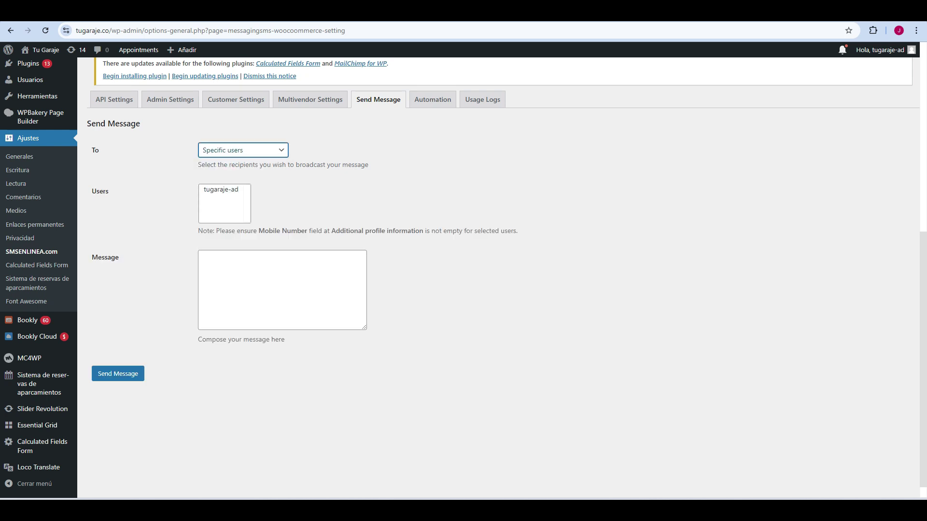
{"action": "key", "text": "space"}
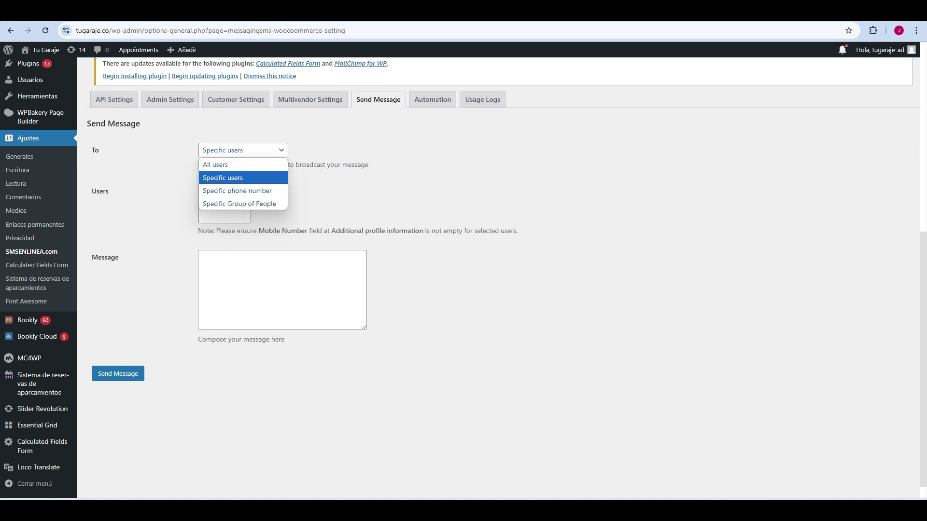
{"action": "key", "text": "Up"}
{"action": "key", "text": "Down"}
{"action": "key", "text": "Down"}
{"action": "key", "text": "Down"}
{"action": "key", "text": "Escape"}
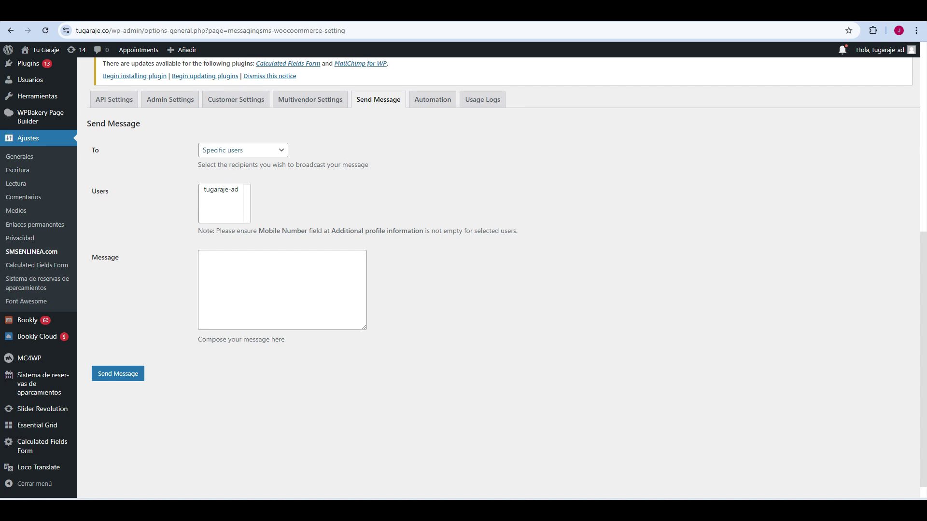
{"action": "key", "text": "space"}
{"action": "key", "text": "Down"}
{"action": "key", "text": "Return"}
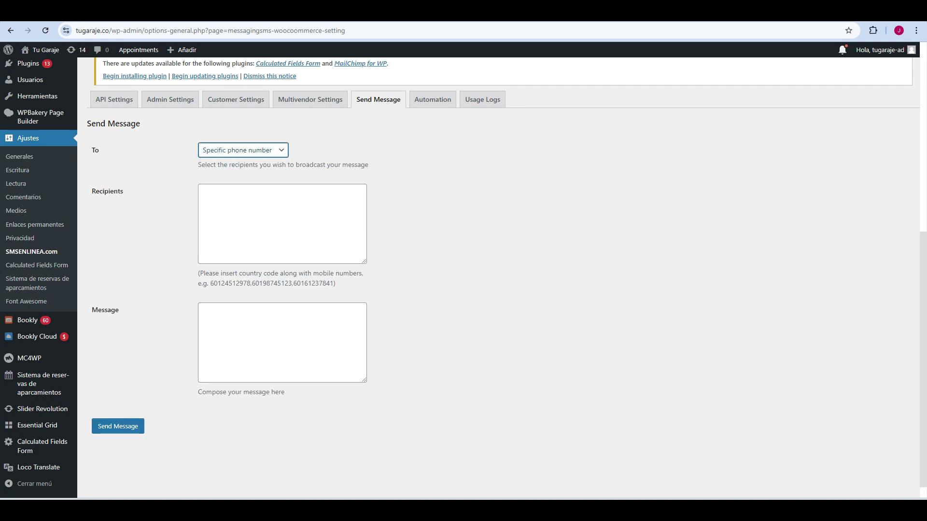
{"action": "left_click", "coordinate": [202, 190]}
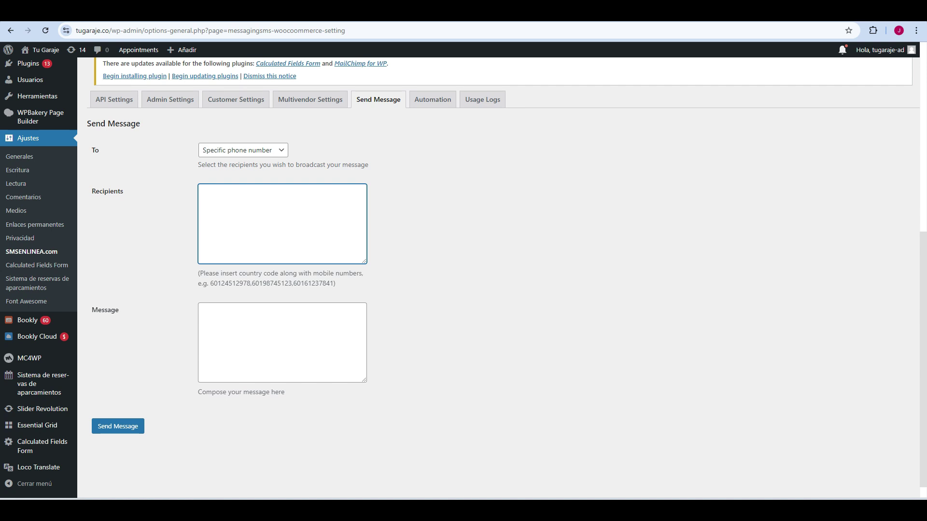
Step: Switch recipients to Specific Group of People, view its filter options, then open Customer Settings
{"action": "key", "text": "shift+Tab"}
{"action": "key", "text": "space"}
{"action": "key", "text": "Down"}
{"action": "key", "text": "Return"}
{"action": "key", "text": "Tab"}
{"action": "key", "text": "space"}
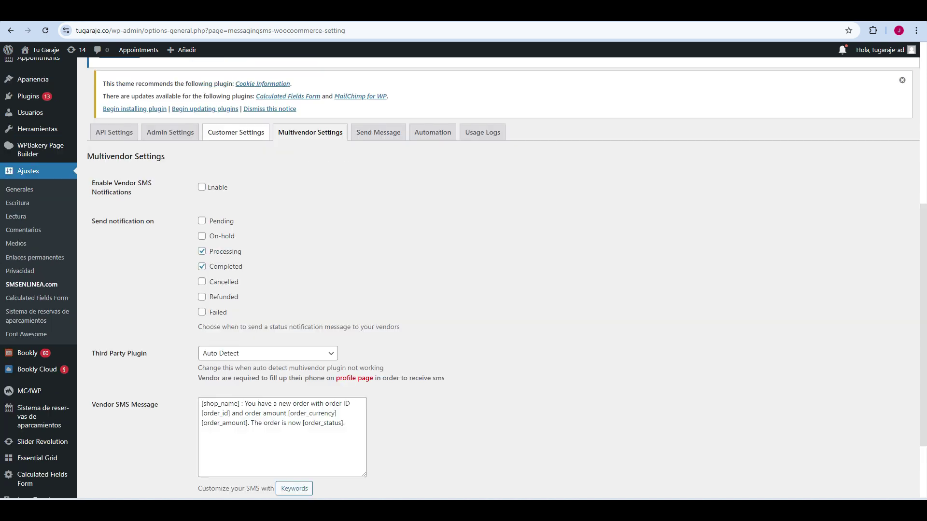
{"action": "left_click", "coordinate": [236, 132]}
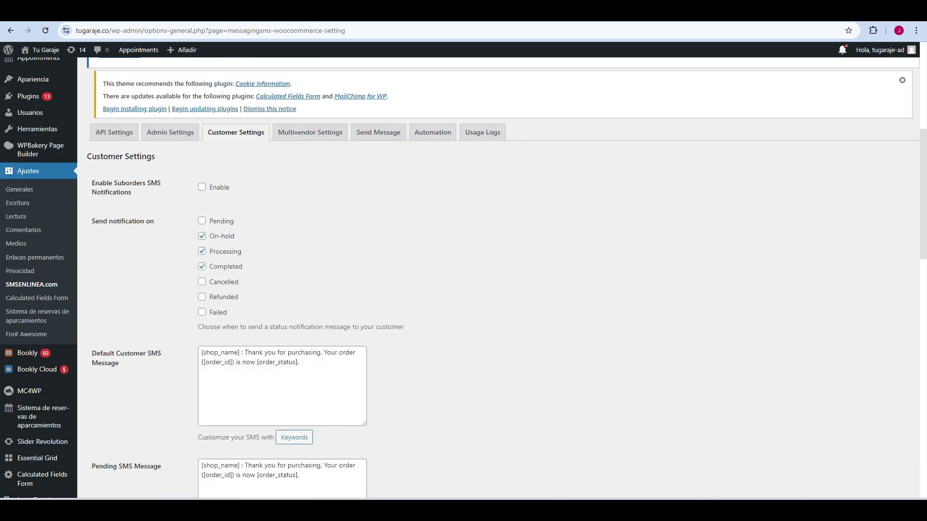
Step: Enable suborder SMS notifications and tick Pending, Cancelled, Refunded and Failed statuses
{"action": "left_click", "coordinate": [202, 187]}
{"action": "left_click", "coordinate": [201, 220]}
{"action": "left_click", "coordinate": [202, 281]}
{"action": "left_click", "coordinate": [202, 296]}
{"action": "left_click", "coordinate": [201, 311]}
Step: Select the Pending SMS Message's English opening to begin rewriting it in Spanish
{"action": "scroll", "coordinate": [463, 275], "scroll_direction": "down", "scroll_amount": 2}
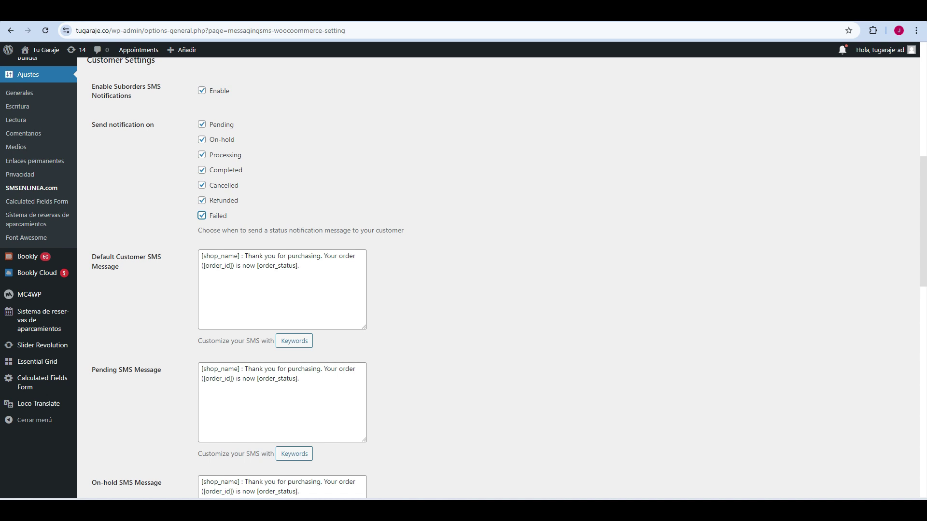
{"action": "left_click_drag", "start_coordinate": [235, 124], "coordinate": [213, 125]}
{"action": "scroll", "coordinate": [464, 277], "scroll_direction": "down", "scroll_amount": 2}
{"action": "left_click_drag", "start_coordinate": [202, 272], "coordinate": [239, 272]}
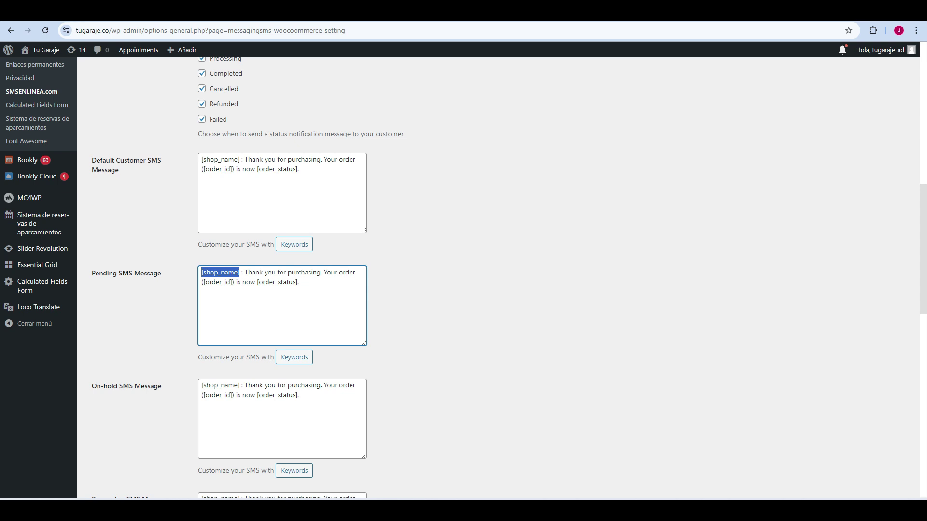
{"action": "left_click", "coordinate": [244, 273]}
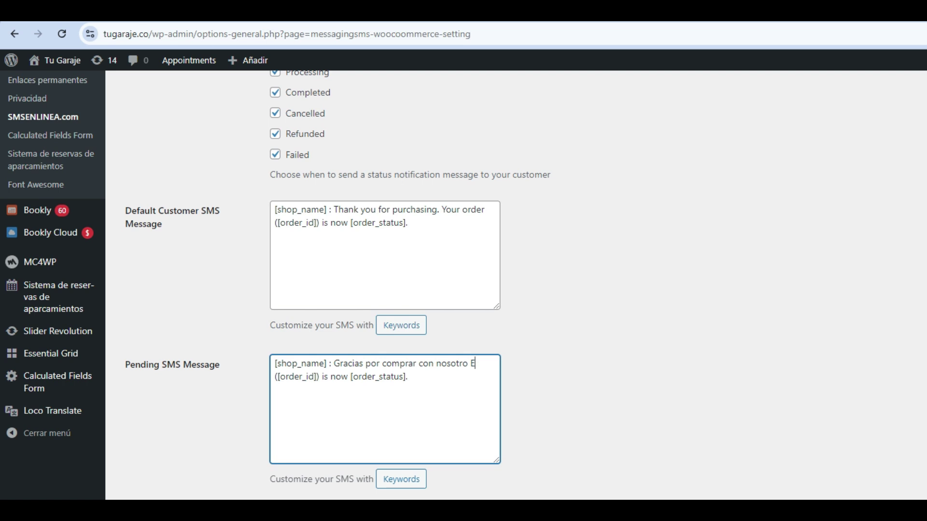
Step: Continue the message with 'l pedido No *' and close the asterisks after ([order_id])
{"action": "type", "text": "l pedido No "}
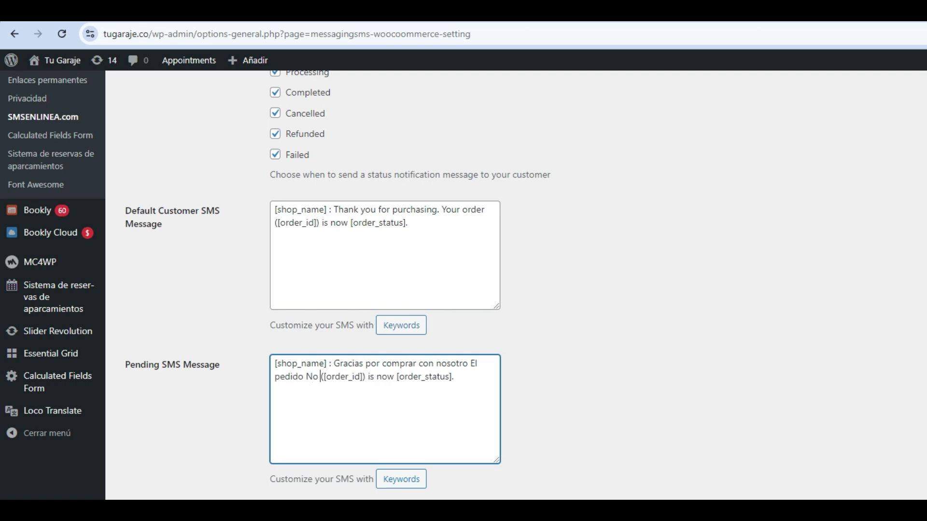
{"action": "type", "text": "*"}
{"action": "key", "text": "Right"}
{"action": "key", "text": "Right"}
{"action": "key", "text": "Right"}
{"action": "key", "text": "Right"}
{"action": "key", "text": "Right"}
{"action": "key", "text": "Right"}
{"action": "key", "text": "Right"}
{"action": "key", "text": "Right"}
{"action": "key", "text": "Right"}
{"action": "key", "text": "Right"}
{"action": "key", "text": "Right"}
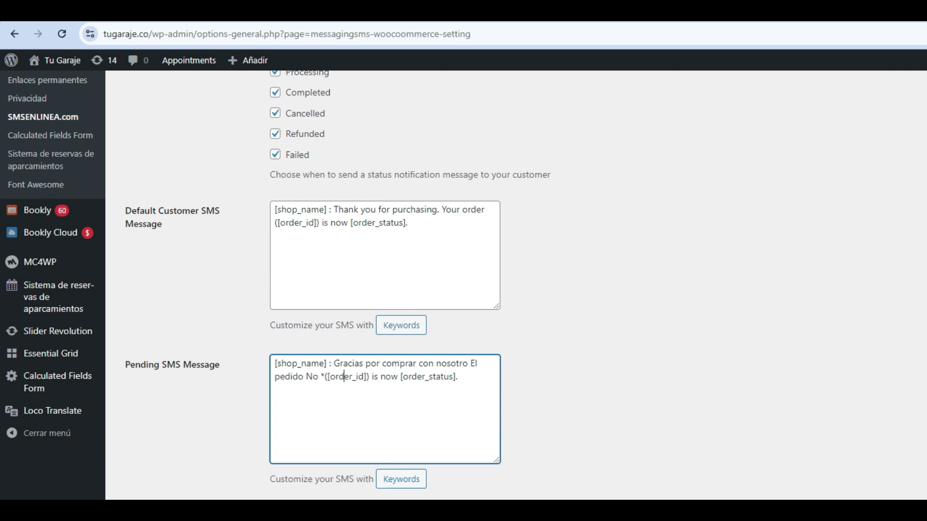
{"action": "type", "text": "*"}
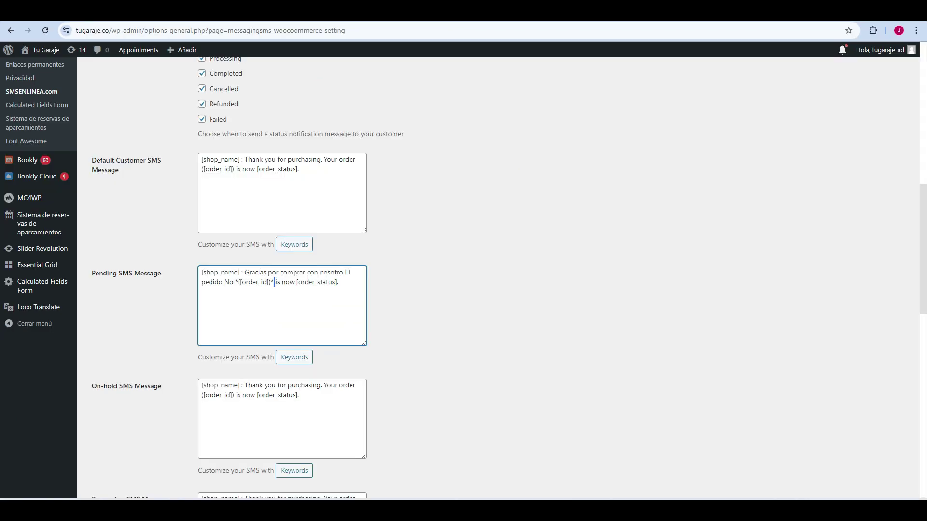
Step: Replace 'is now' with 'esta actualmente en estado *' and append '* y lo descaparemos muy pronto'
{"action": "key", "text": "shift+Right"}
{"action": "key", "text": "shift+Right"}
{"action": "key", "text": "shift+Right"}
{"action": "key", "text": "shift+Right"}
{"action": "key", "text": "shift+Right"}
{"action": "key", "text": "shift+Right"}
{"action": "type", "text": "esta actualmente en estado "}
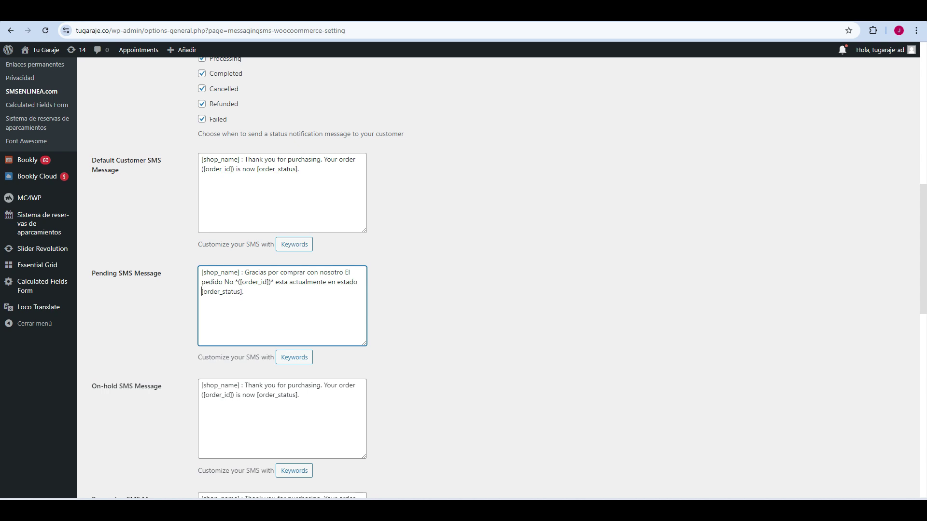
{"action": "type", "text": "*"}
{"action": "left_click", "coordinate": [242, 291]}
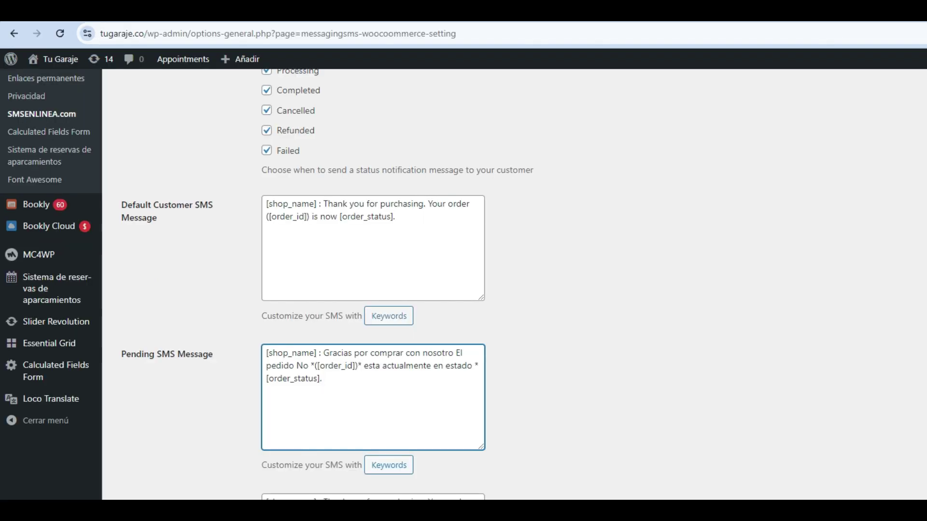
{"action": "type", "text": "* y lo des"}
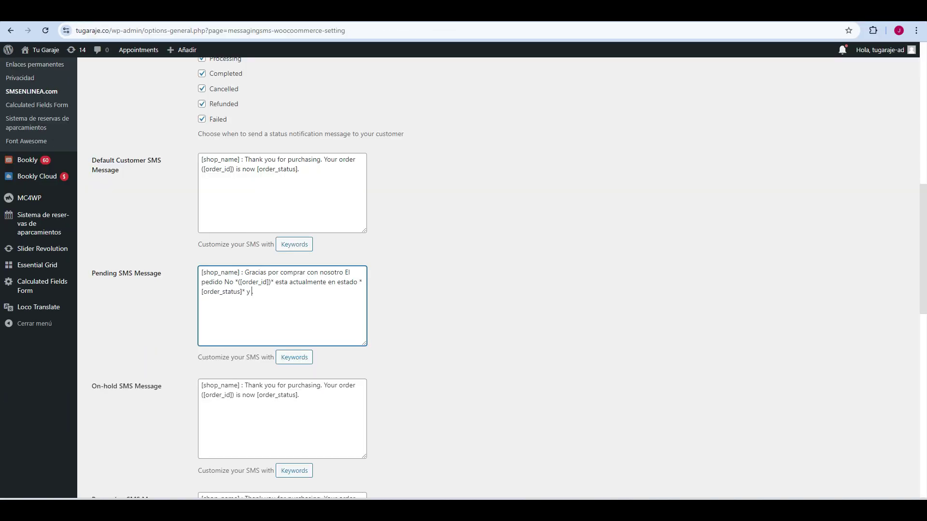
{"action": "type", "text": "caparemos pr"}
{"action": "key", "text": "BackSpace"}
{"action": "key", "text": "BackSpace"}
{"action": "type", "text": "muy pronto."}
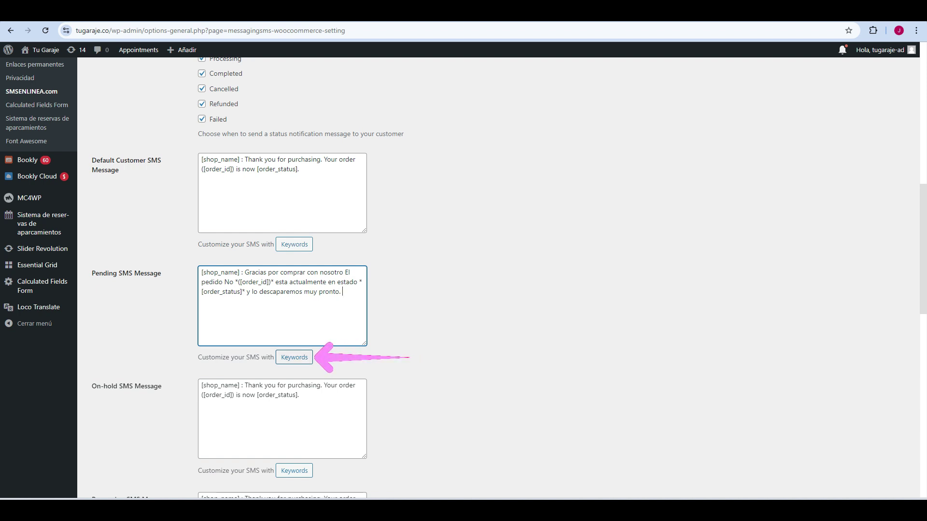
Step: Insert the [billing_first_name] placeholder and move it right after 'Gracias'
{"action": "left_click", "coordinate": [294, 357]}
{"action": "left_click", "coordinate": [387, 302]}
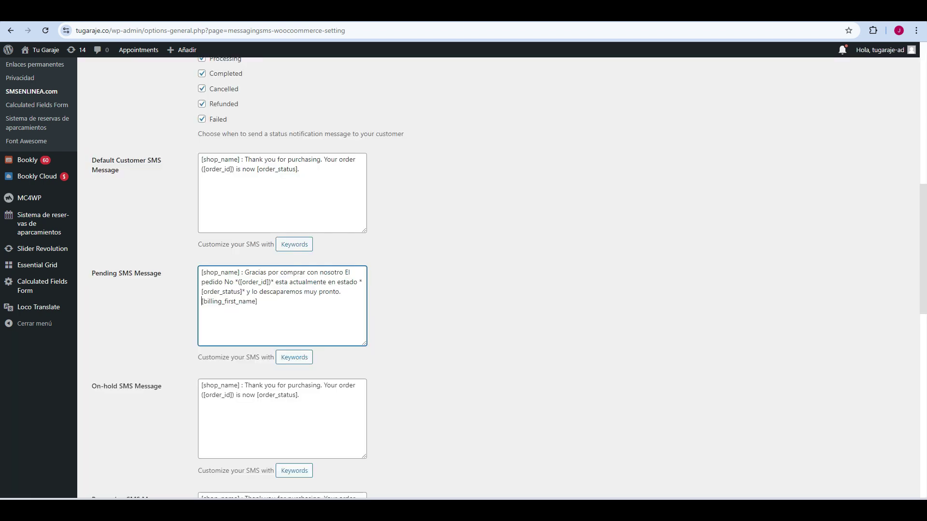
{"action": "key", "text": "shift+Home"}
{"action": "key", "text": "ctrl+c"}
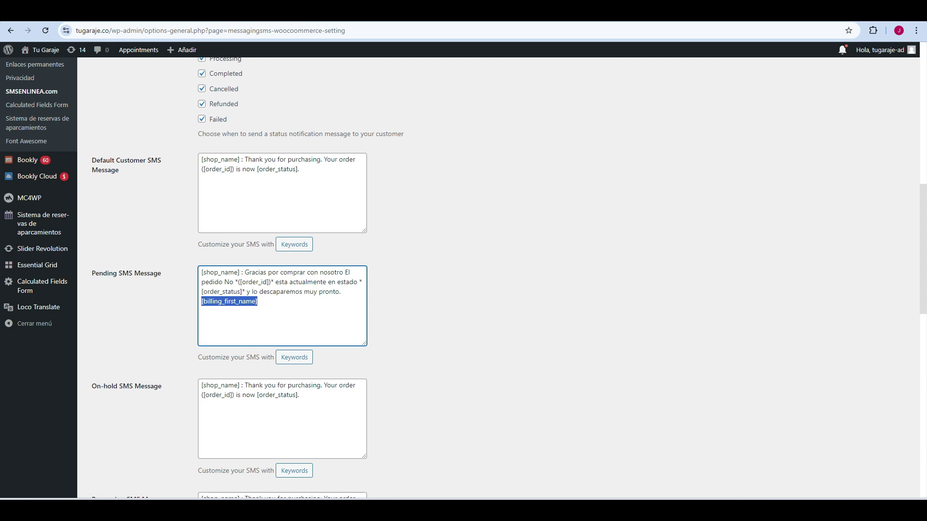
{"action": "key", "text": "BackSpace"}
{"action": "left_click", "coordinate": [273, 272]}
{"action": "key", "text": "ctrl+v"}
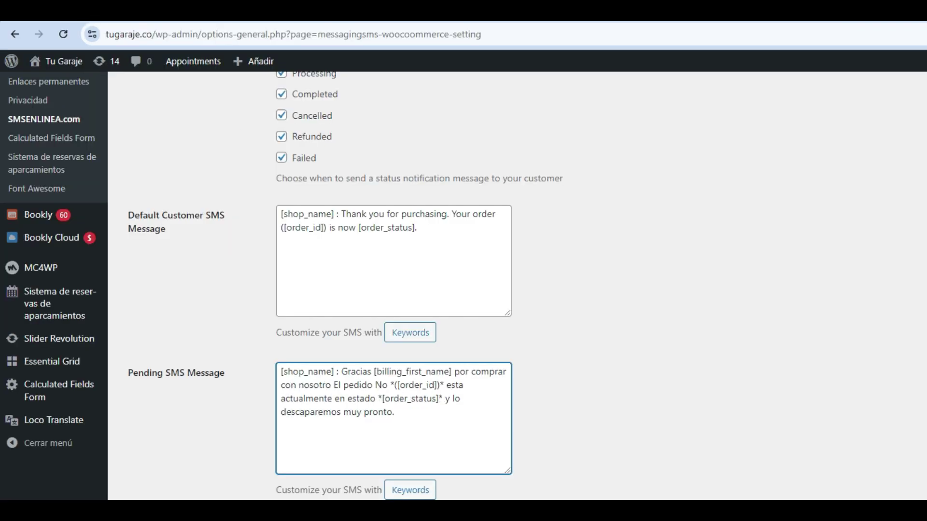
Step: Wrap [billing_first_name] in asterisks, then bring up the placeholder list again
{"action": "left_click", "coordinate": [374, 371]}
{"action": "type", "text": "*"}
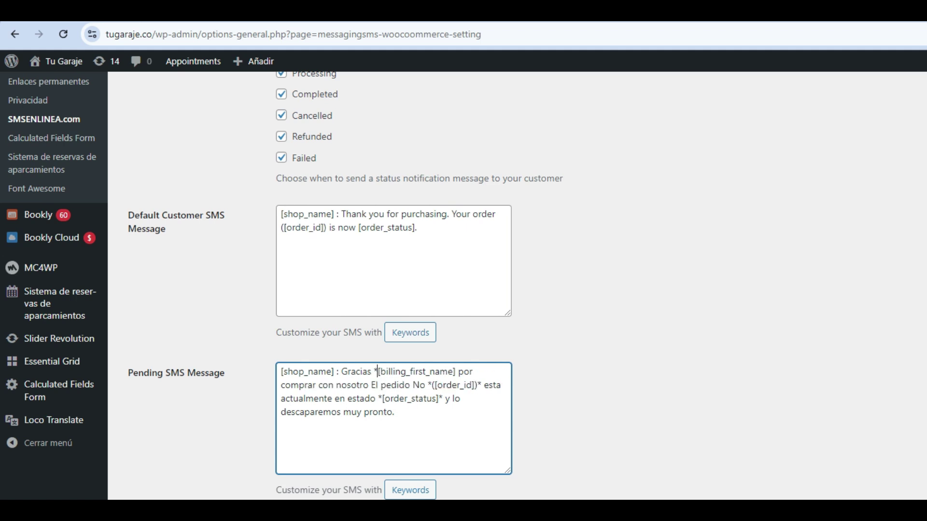
{"action": "left_click", "coordinate": [456, 371]}
{"action": "type", "text": "*"}
{"action": "mouse_move", "coordinate": [372, 372]}
{"action": "left_mouse_down"}
{"action": "mouse_move", "coordinate": [406, 371]}
{"action": "mouse_move", "coordinate": [378, 372]}
{"action": "left_mouse_up"}
{"action": "left_click", "coordinate": [406, 372]}
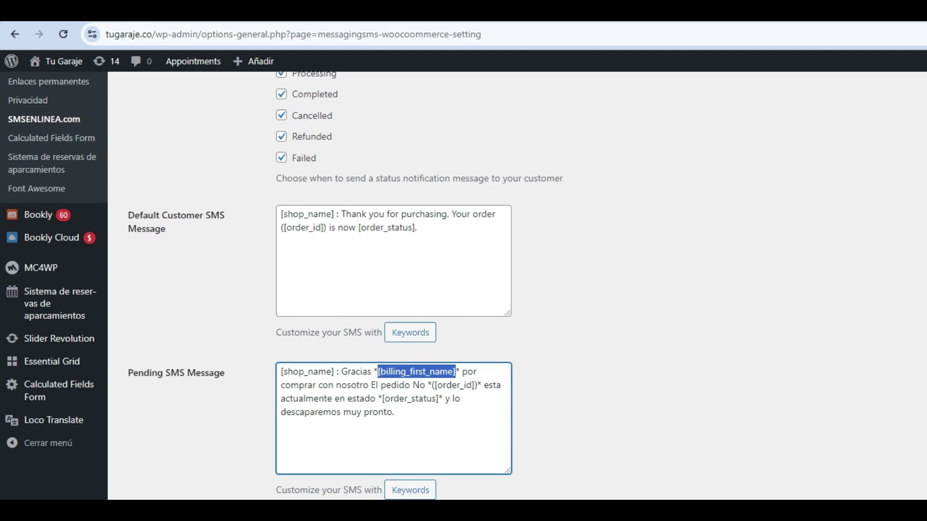
{"action": "left_click", "coordinate": [460, 399]}
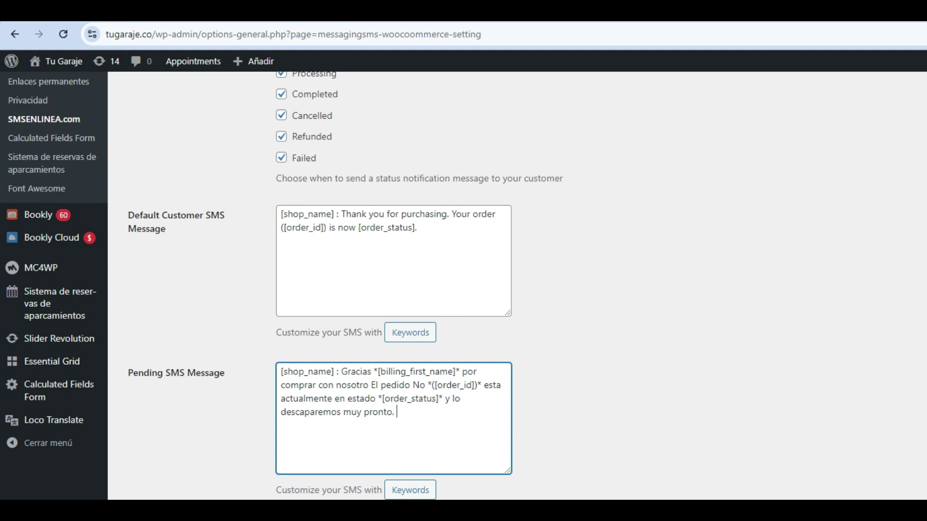
{"action": "left_click", "coordinate": [401, 489]}
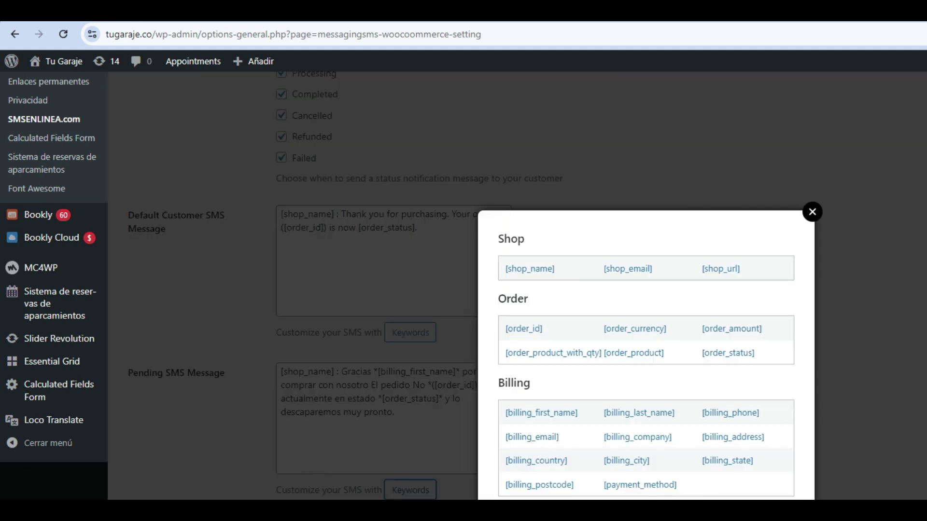
Step: Insert [billing_last_name] and move it beside [billing_first_name] inside the asterisks
{"action": "left_click", "coordinate": [638, 413]}
{"action": "key", "text": "Escape"}
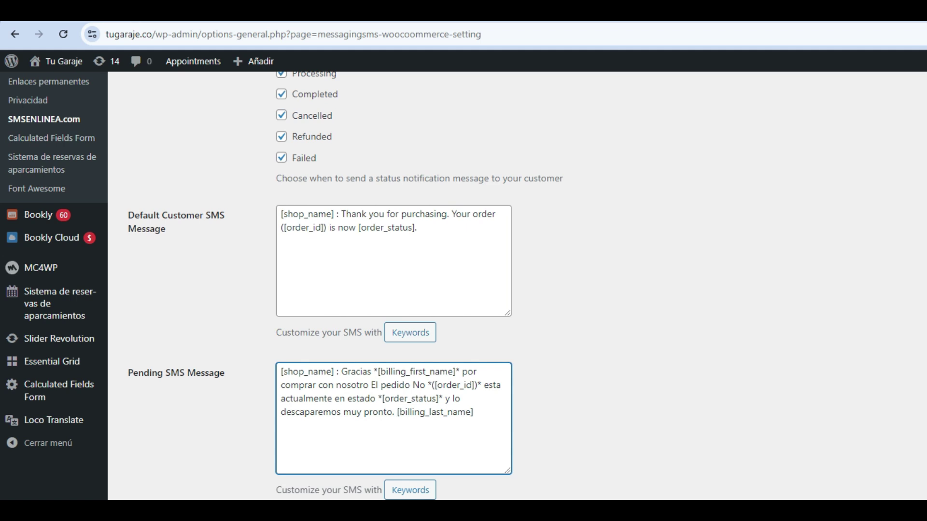
{"action": "left_click_drag", "start_coordinate": [397, 412], "coordinate": [473, 412]}
{"action": "key", "text": "ctrl+c"}
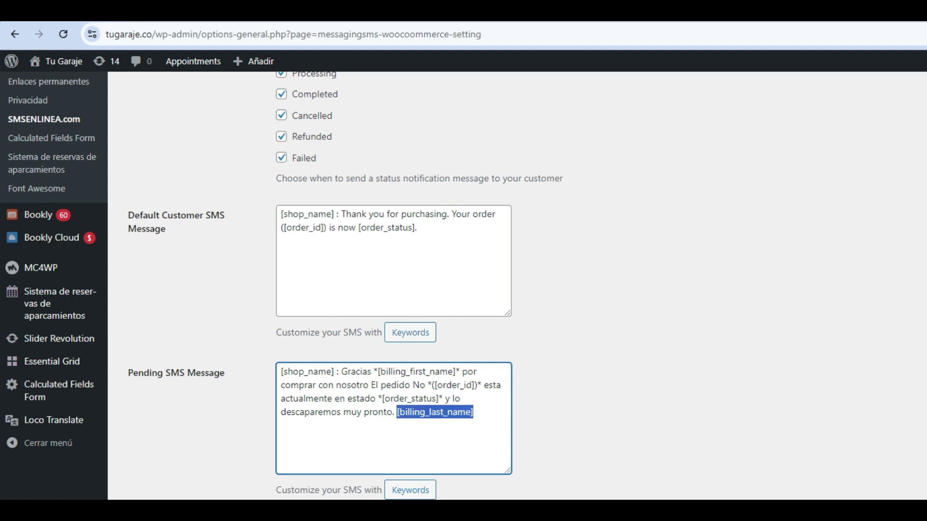
{"action": "key", "text": "BackSpace"}
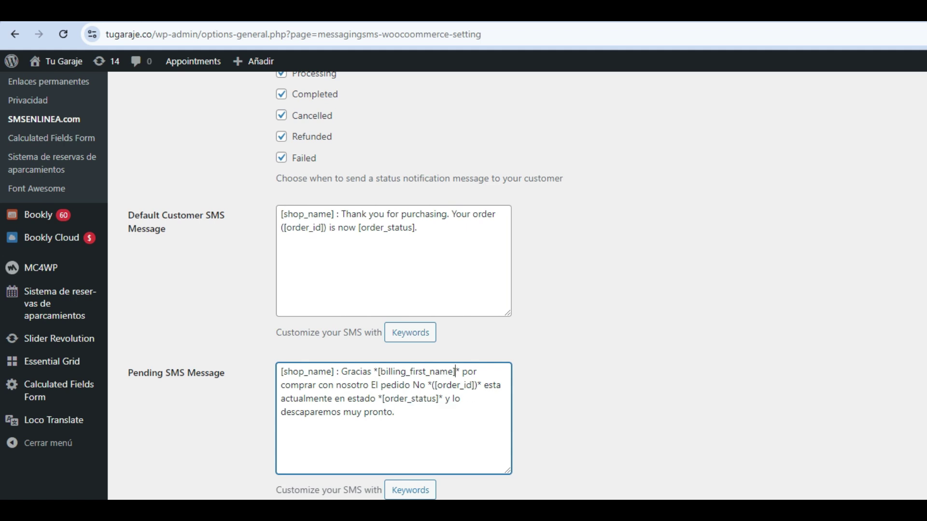
{"action": "left_click", "coordinate": [456, 371]}
{"action": "key", "text": "ctrl+v"}
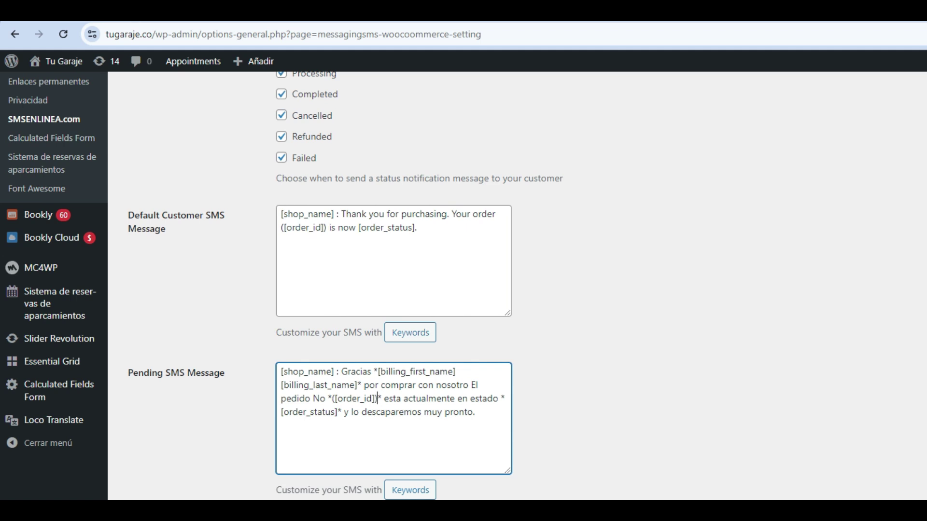
Step: Add a new final line reading 'Total pagado'
{"action": "key", "text": "ctrl+End"}
{"action": "key", "text": "Return"}
{"action": "type", "text": "Total pagado"}
Step: Insert [order_amount] after 'Total pagado:' and wrap it in asterisks
{"action": "left_click", "coordinate": [410, 490]}
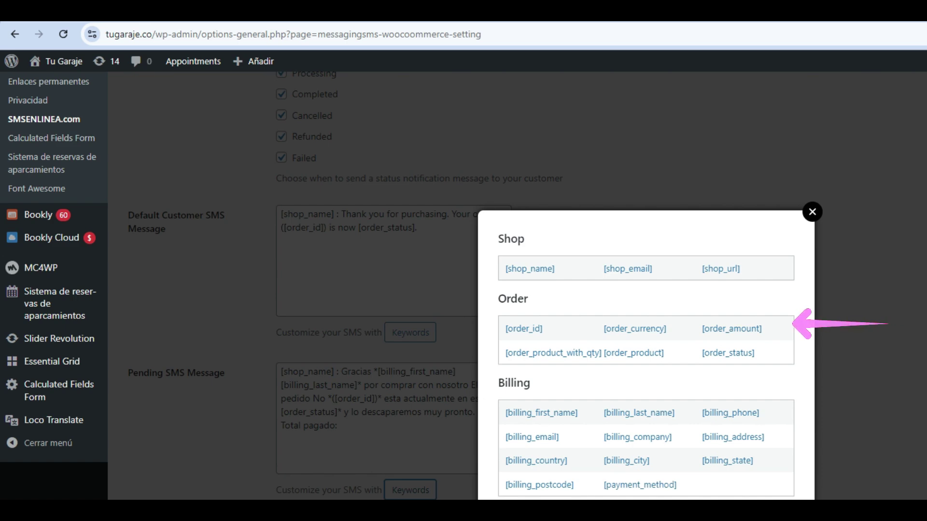
{"action": "left_click", "coordinate": [731, 328]}
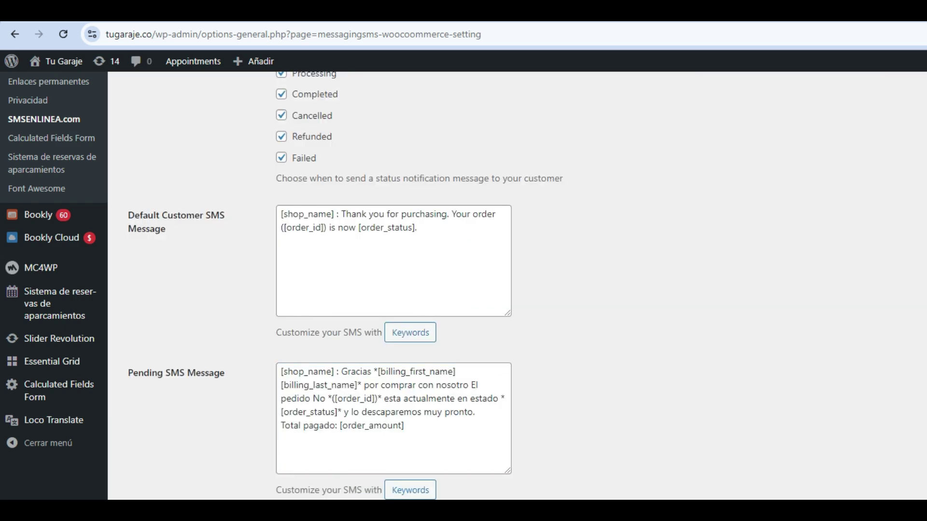
{"action": "left_click", "coordinate": [340, 425]}
{"action": "type", "text": "*"}
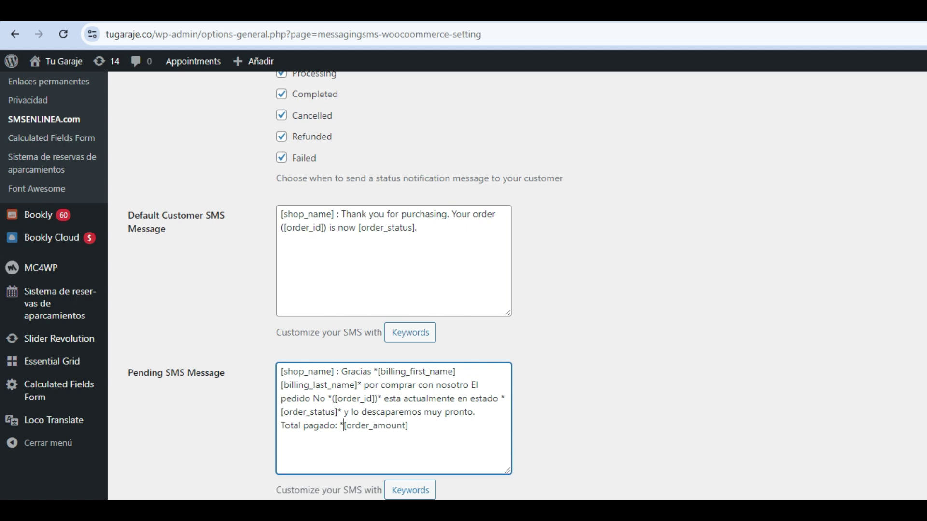
{"action": "left_click", "coordinate": [410, 425]}
{"action": "type", "text": "*"}
Step: Add a new 'Producto:' line with *[order_product]* followed by a blank line
{"action": "key", "text": "Return"}
{"action": "type", "text": "Producto:"}
{"action": "left_click", "coordinate": [410, 490]}
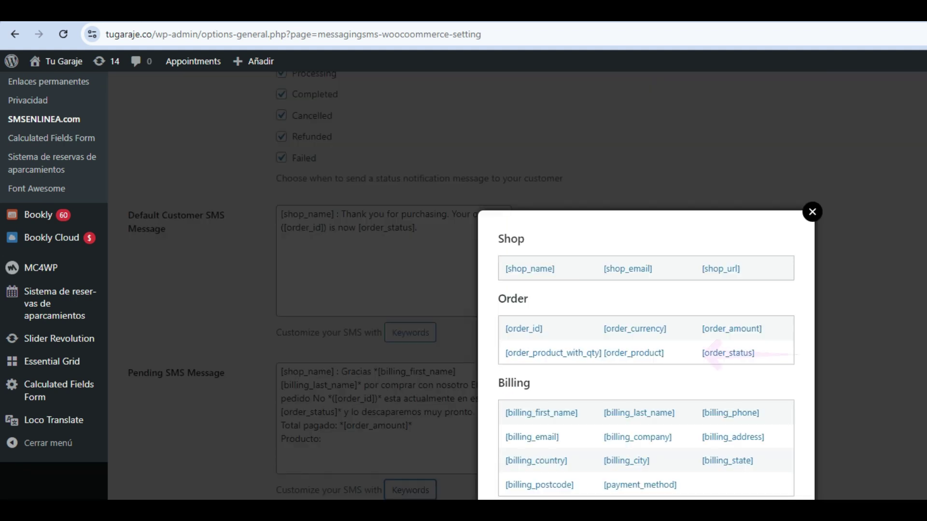
{"action": "left_click", "coordinate": [634, 353]}
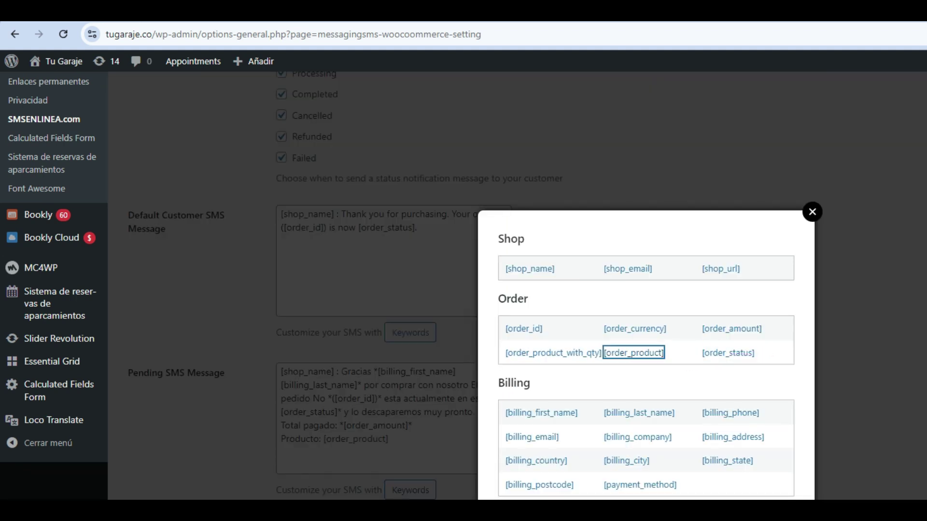
{"action": "key", "text": "Escape"}
{"action": "type", "text": "*"}
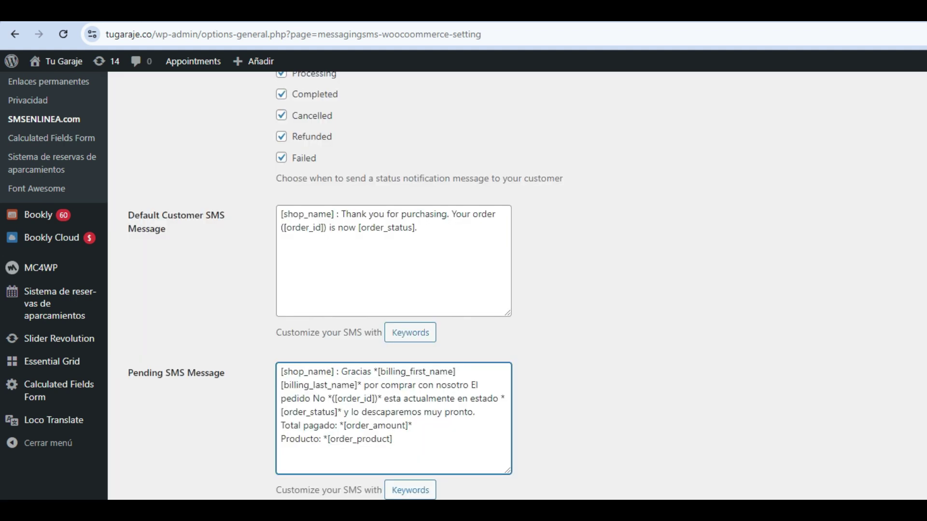
{"action": "type", "text": "*"}
{"action": "key", "text": "Return"}
{"action": "key", "text": "Tab"}
{"action": "key", "text": "Return"}
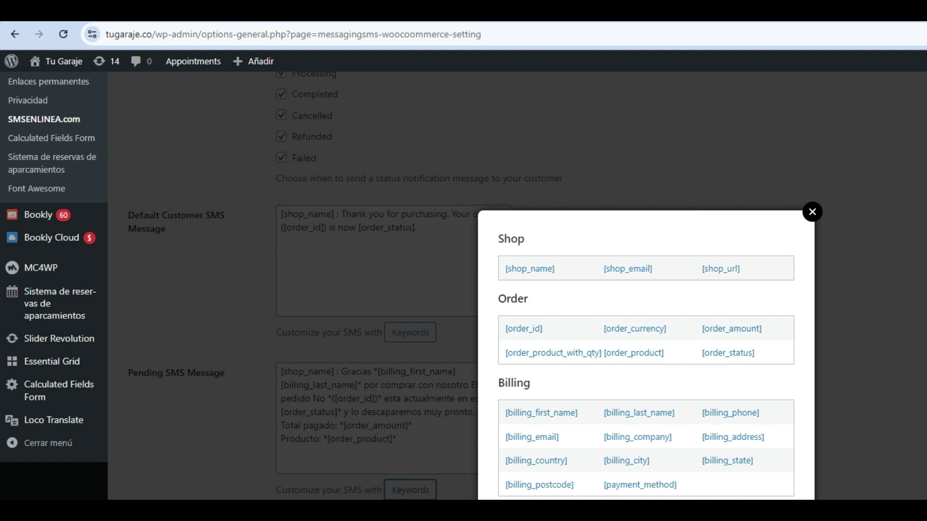
{"action": "key", "text": "Escape"}
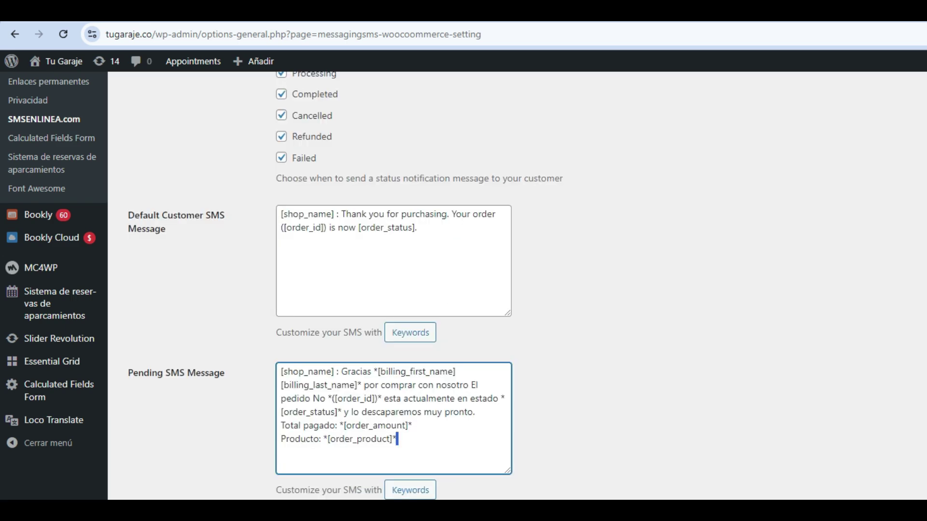
{"action": "key", "text": "Return"}
{"action": "scroll", "coordinate": [394, 285], "scroll_direction": "down", "scroll_amount": 1}
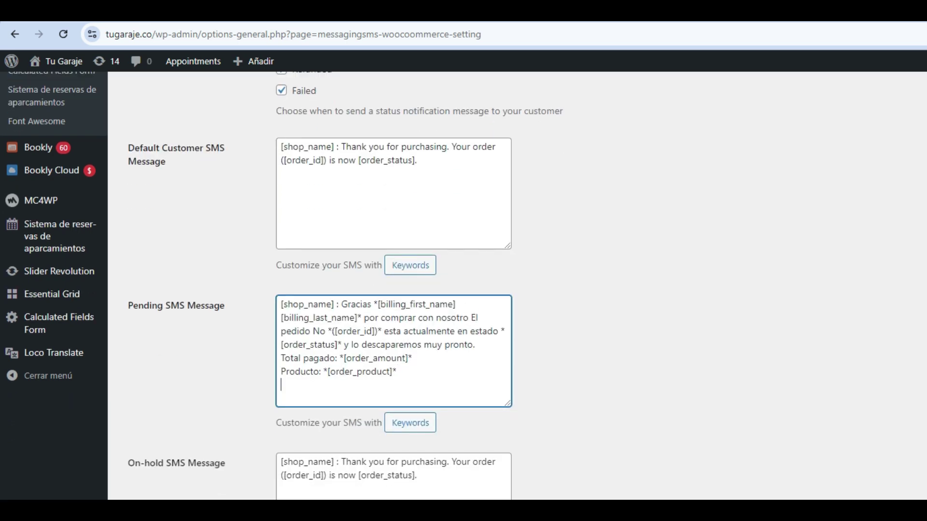
{"action": "scroll", "coordinate": [394, 285], "scroll_direction": "up", "scroll_amount": 1}
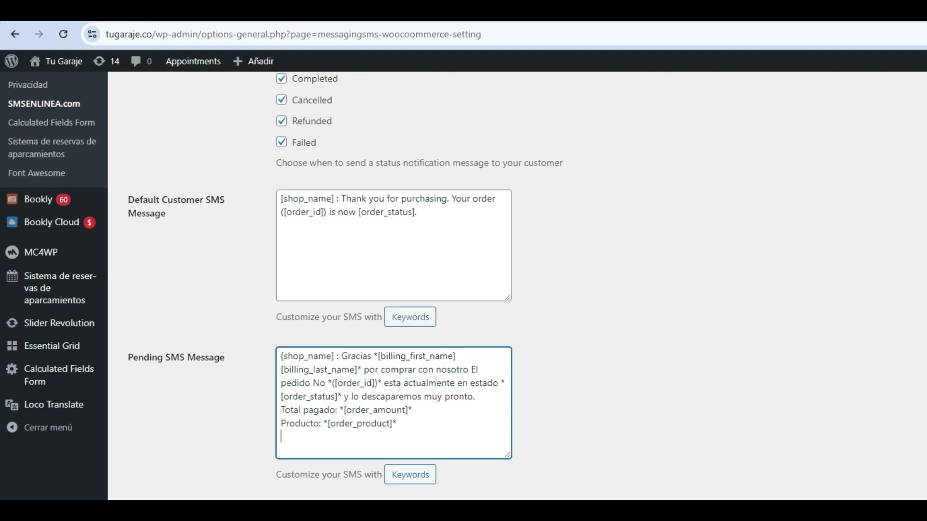
{"action": "left_click", "coordinate": [125, 444]}
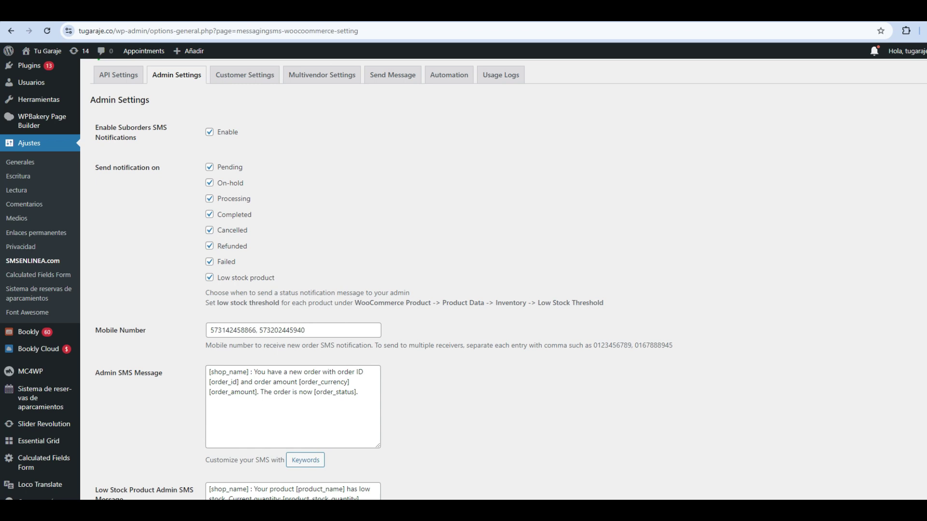
{"action": "left_click", "coordinate": [305, 330]}
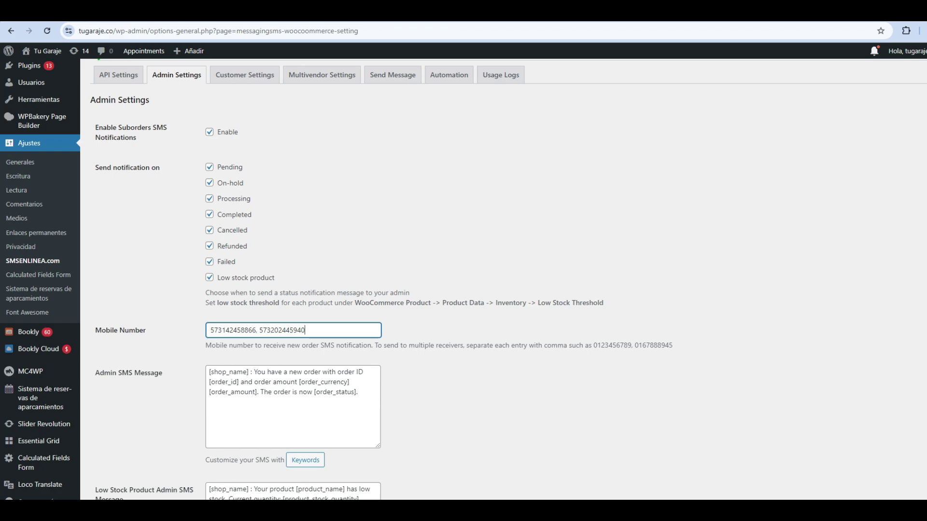
{"action": "key", "text": "Tab"}
{"action": "key", "text": "Tab"}
{"action": "key", "text": "Tab"}
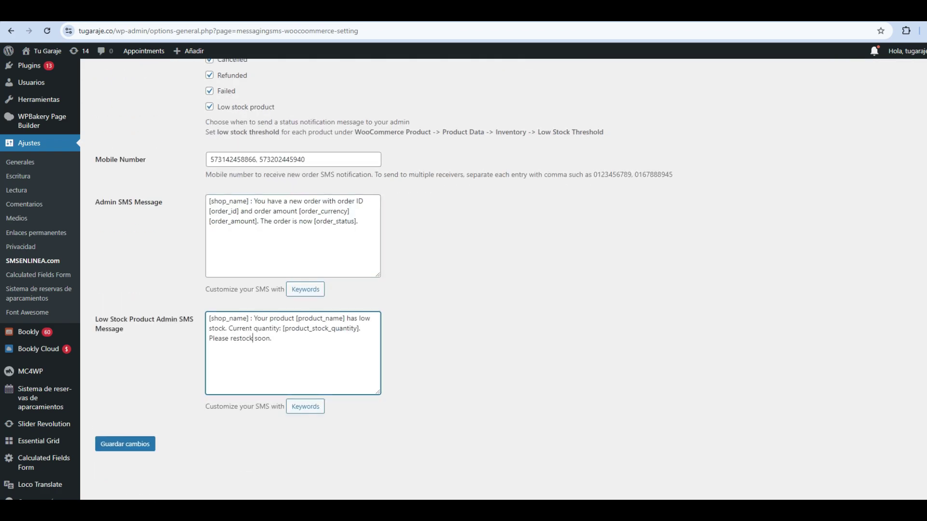
{"action": "key", "text": "Tab"}
{"action": "key", "text": "Tab"}
{"action": "key", "text": "Return"}
{"action": "scroll", "coordinate": [252, 438], "scroll_direction": "down", "scroll_amount": 2}
{"action": "left_click", "coordinate": [253, 438]}
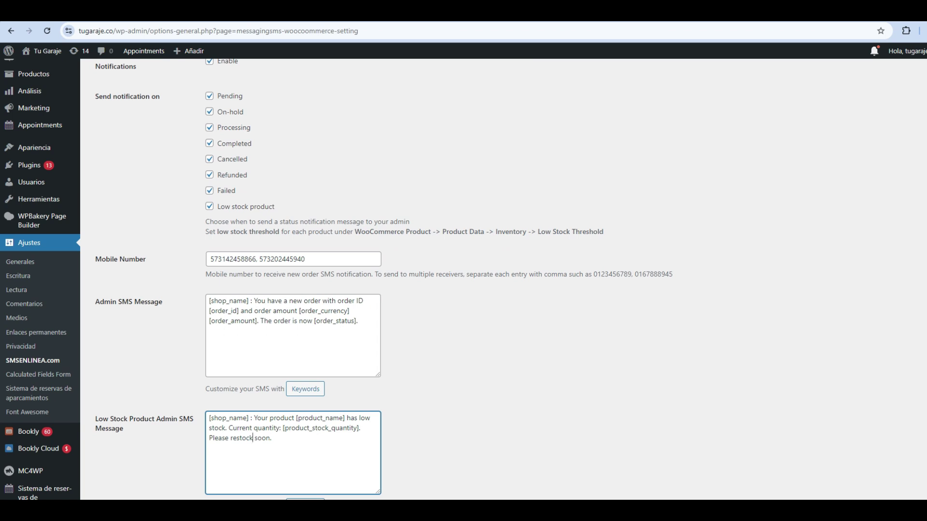
{"action": "left_click", "coordinate": [322, 321]}
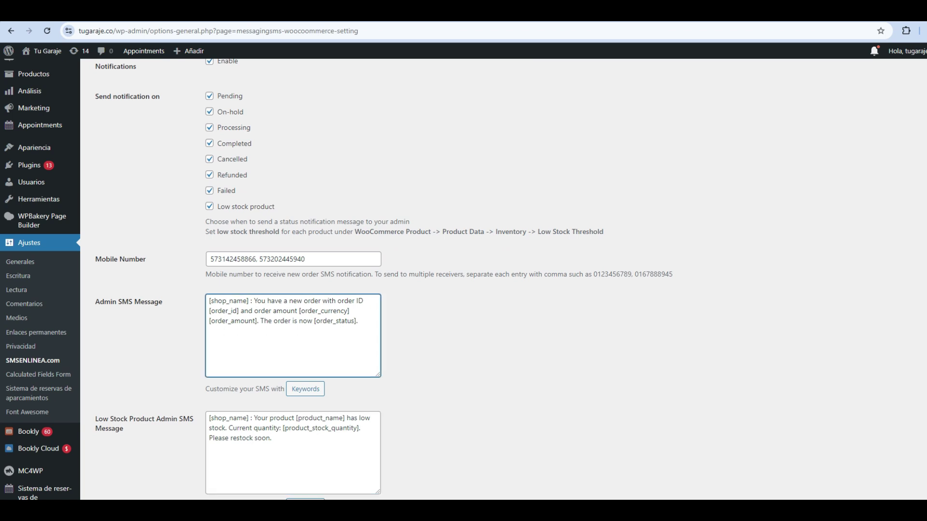
{"action": "left_click_drag", "start_coordinate": [233, 301], "coordinate": [308, 312]}
{"action": "left_click", "coordinate": [302, 321]}
{"action": "left_click", "coordinate": [225, 259]}
{"action": "left_click_drag", "start_coordinate": [211, 259], "coordinate": [306, 259]}
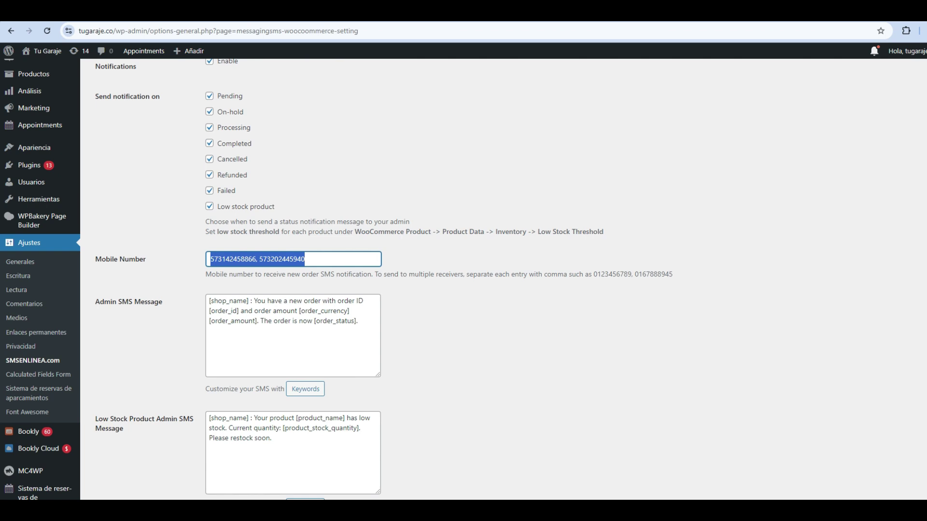
{"action": "left_click", "coordinate": [305, 259]}
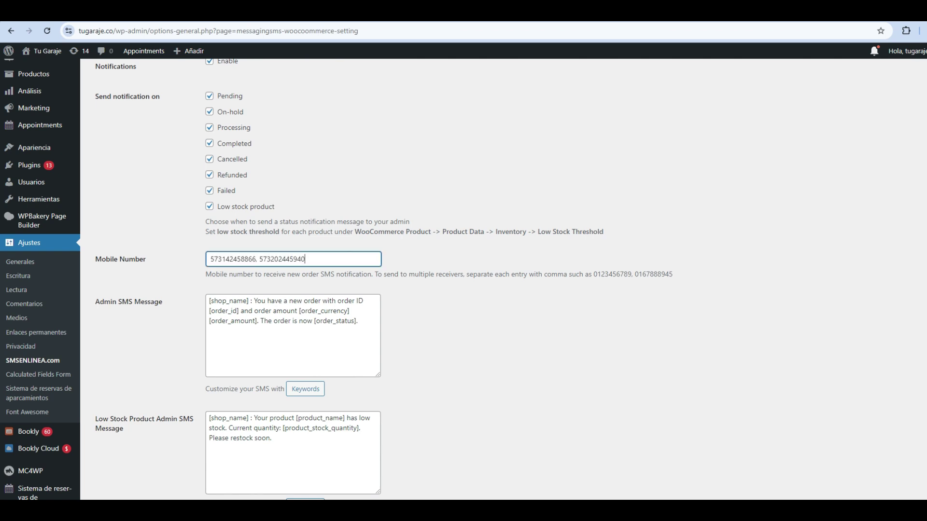
{"action": "scroll", "coordinate": [463, 279], "scroll_direction": "up", "scroll_amount": 1}
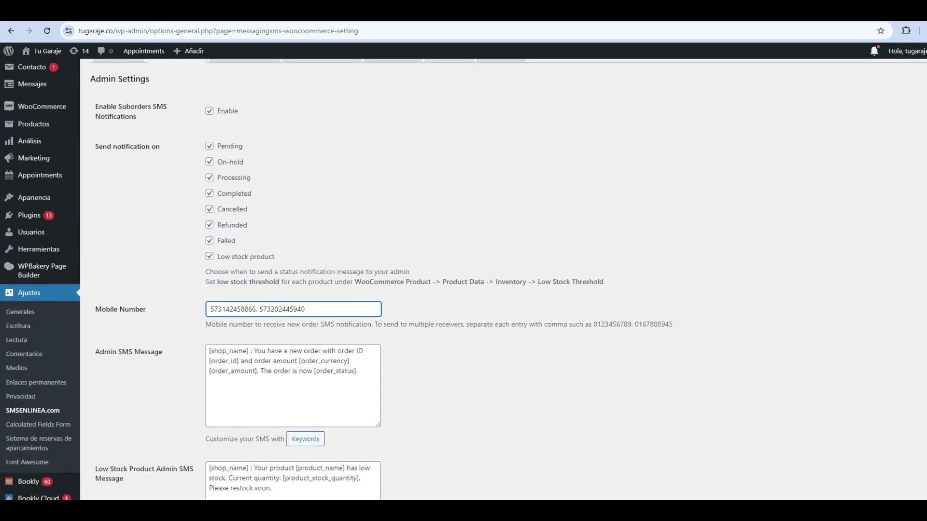
{"action": "scroll", "coordinate": [463, 280], "scroll_direction": "down", "scroll_amount": 3}
Step: Save the admin notification settings with Guardar cambios
{"action": "left_click", "coordinate": [125, 443]}
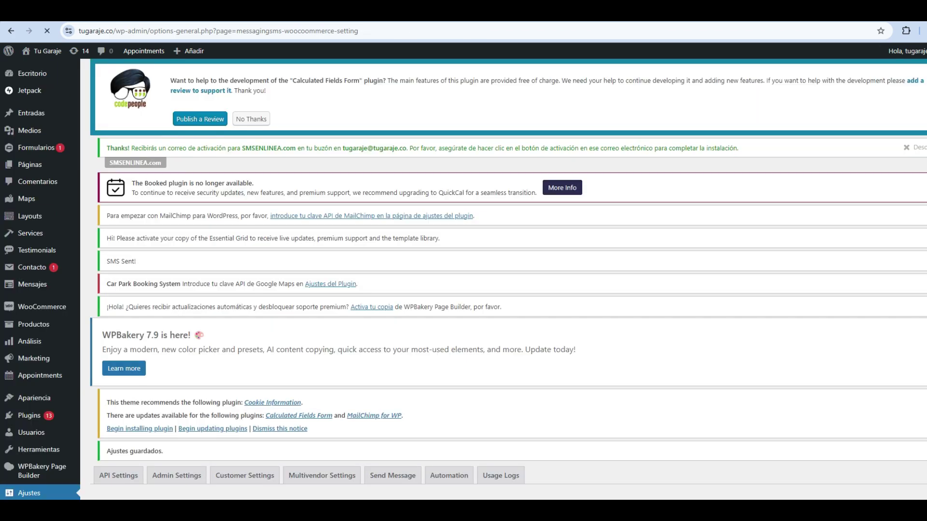
{"action": "scroll", "coordinate": [464, 280], "scroll_direction": "down", "scroll_amount": 1}
{"action": "scroll", "coordinate": [463, 279], "scroll_direction": "down", "scroll_amount": 3}
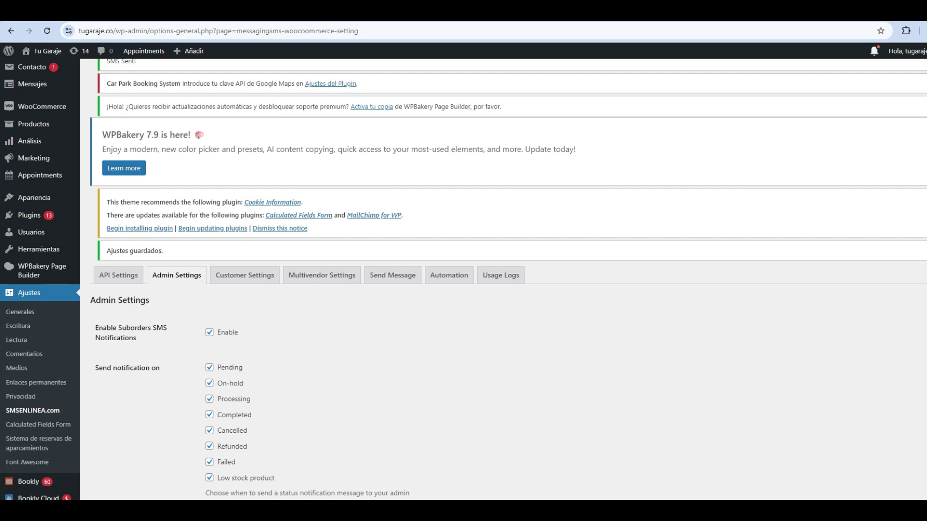
Step: Switch to Customer Settings and look through each order-status customer SMS template
{"action": "left_click", "coordinate": [245, 275]}
{"action": "scroll", "coordinate": [245, 275], "scroll_direction": "down", "scroll_amount": 2}
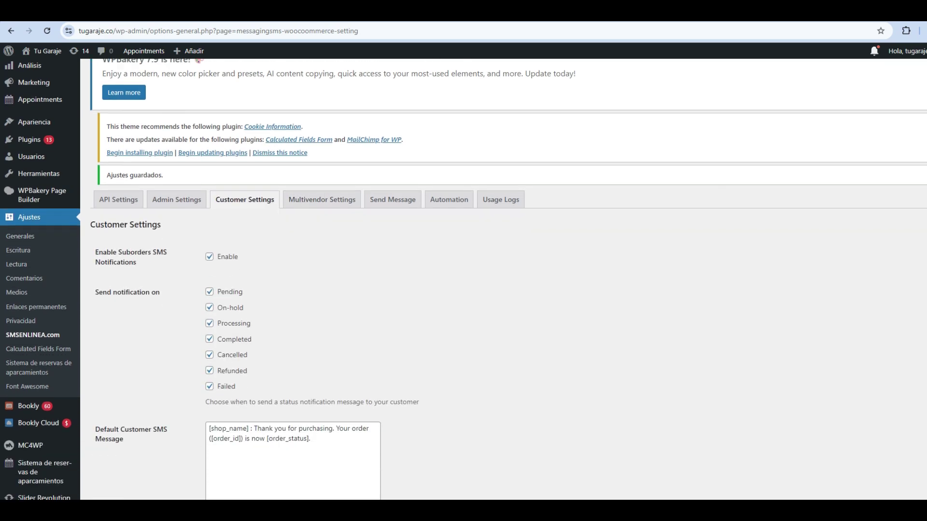
{"action": "scroll", "coordinate": [463, 279], "scroll_direction": "down", "scroll_amount": 3}
{"action": "left_click_drag", "start_coordinate": [124, 264], "coordinate": [105, 264]}
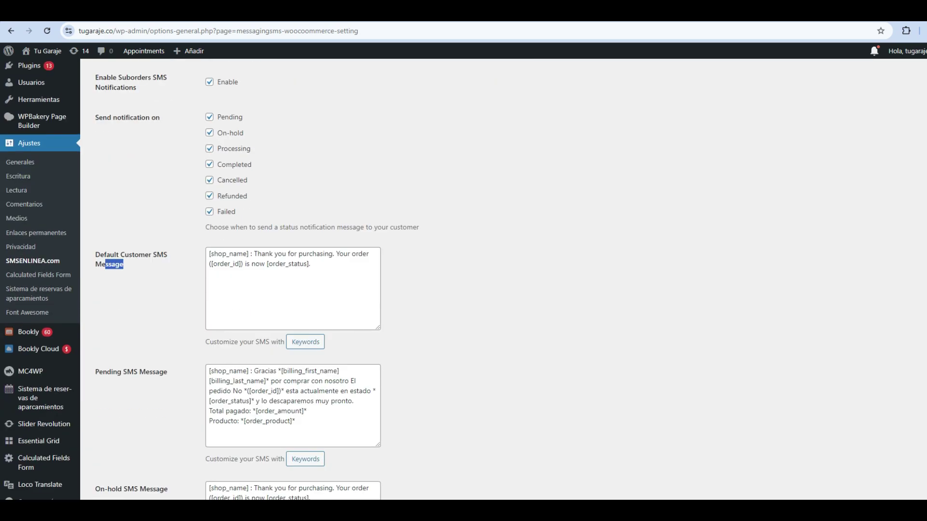
{"action": "scroll", "coordinate": [105, 264], "scroll_direction": "up", "scroll_amount": 1}
{"action": "scroll", "coordinate": [105, 264], "scroll_direction": "down", "scroll_amount": 3}
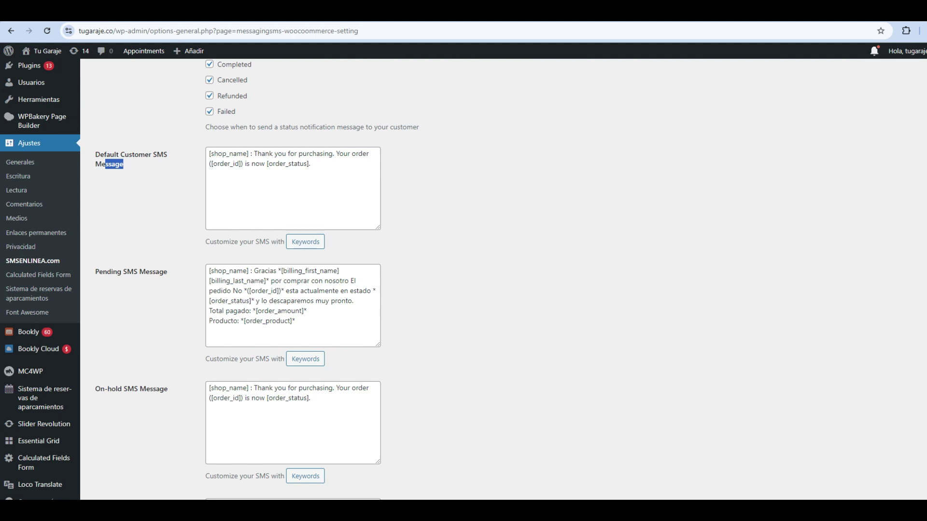
{"action": "scroll", "coordinate": [257, 278], "scroll_direction": "down", "scroll_amount": 4}
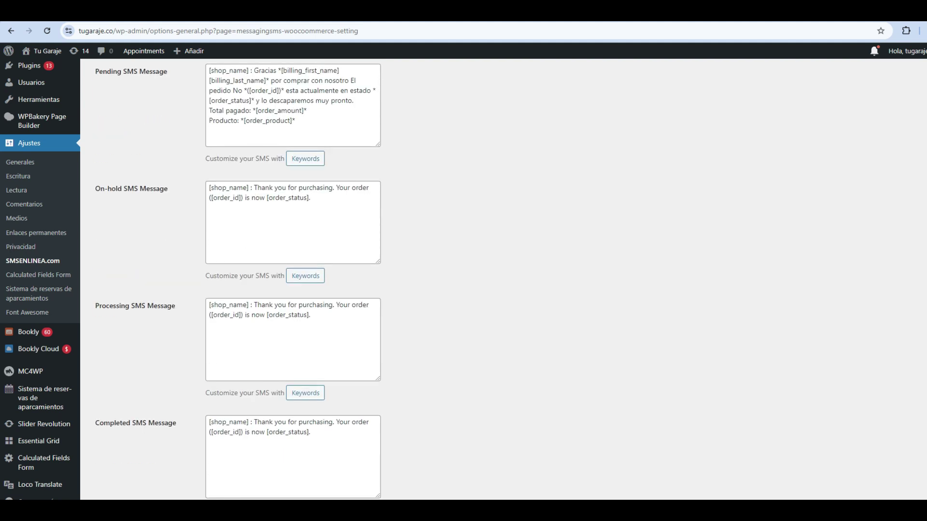
{"action": "scroll", "coordinate": [257, 279], "scroll_direction": "down", "scroll_amount": 1}
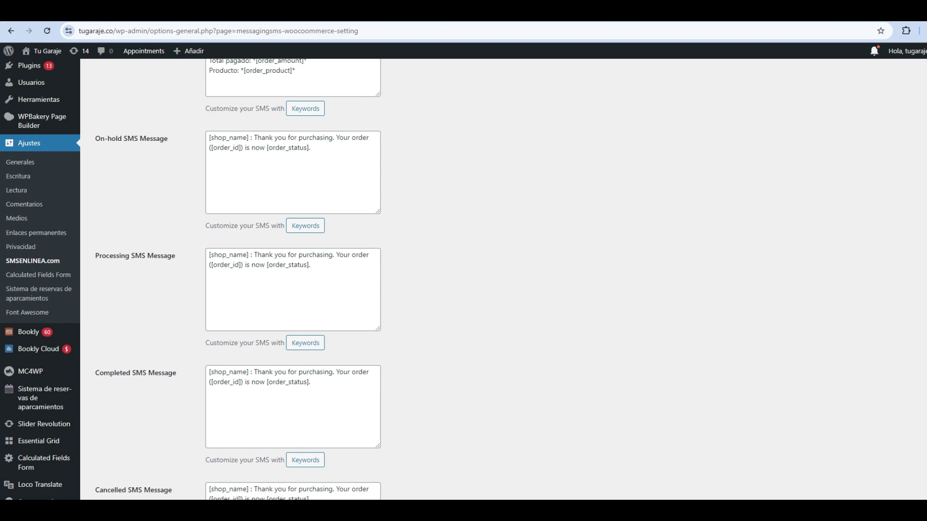
{"action": "scroll", "coordinate": [257, 278], "scroll_direction": "up", "scroll_amount": 5}
{"action": "scroll", "coordinate": [257, 278], "scroll_direction": "down", "scroll_amount": 1}
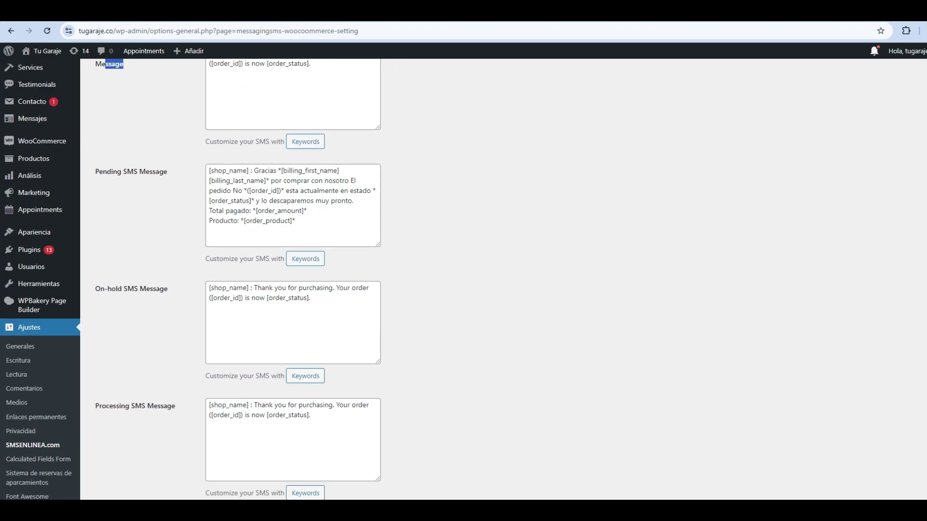
{"action": "scroll", "coordinate": [257, 278], "scroll_direction": "down", "scroll_amount": 6}
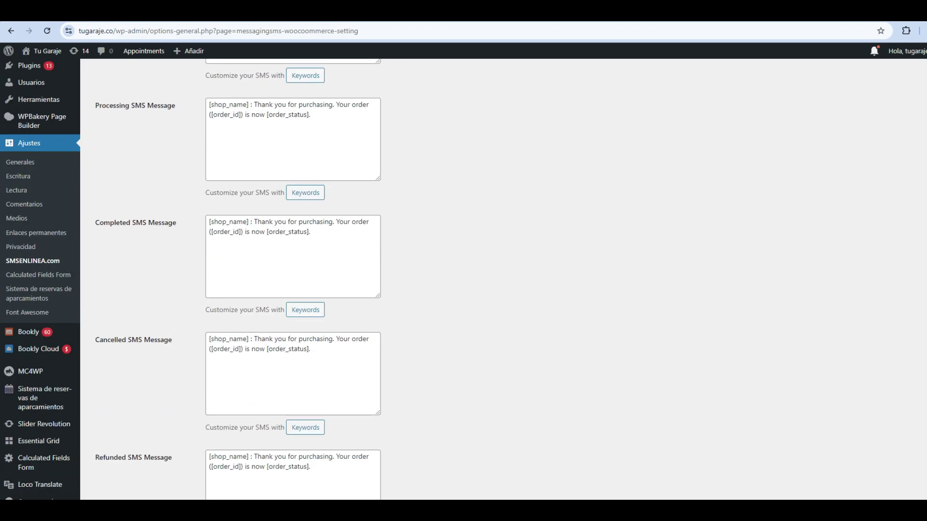
{"action": "scroll", "coordinate": [257, 279], "scroll_direction": "down", "scroll_amount": 3}
{"action": "scroll", "coordinate": [256, 279], "scroll_direction": "up", "scroll_amount": 9}
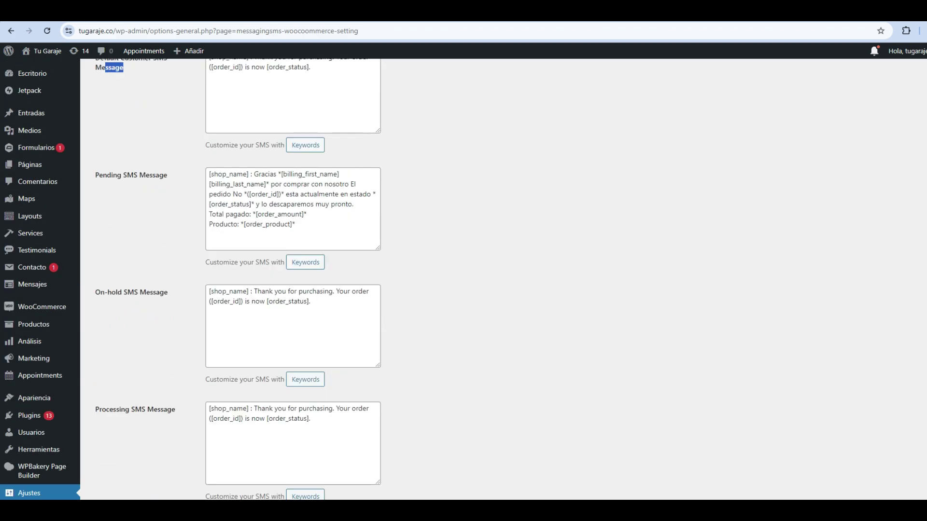
{"action": "scroll", "coordinate": [257, 278], "scroll_direction": "up", "scroll_amount": 6}
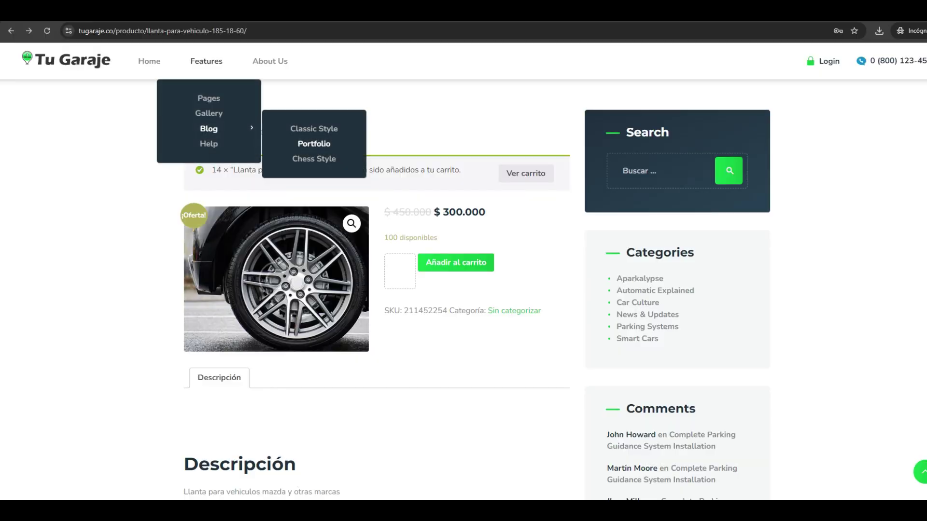
Step: Dismiss the site menu and add the 185-18-60 tyre to the cart with Añadir al carrito
{"action": "left_click", "coordinate": [314, 144]}
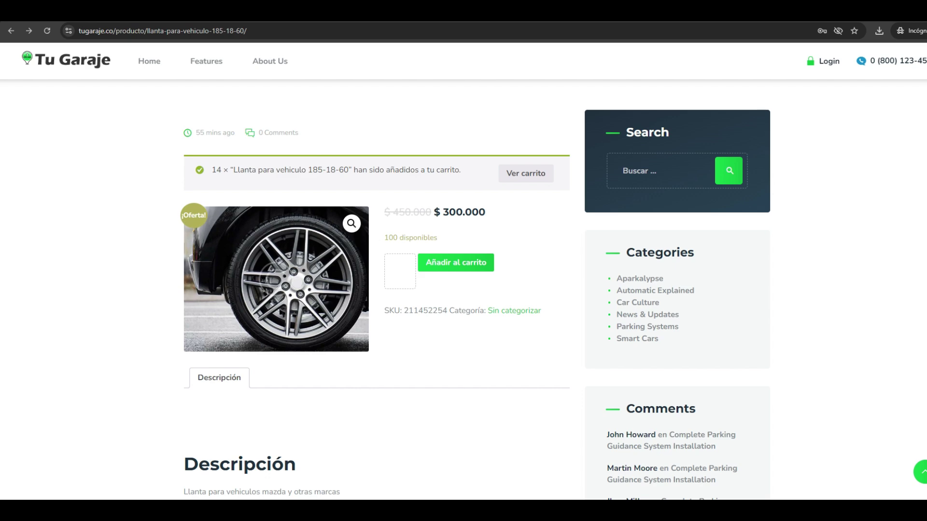
{"action": "scroll", "coordinate": [456, 262], "scroll_direction": "down", "scroll_amount": 5}
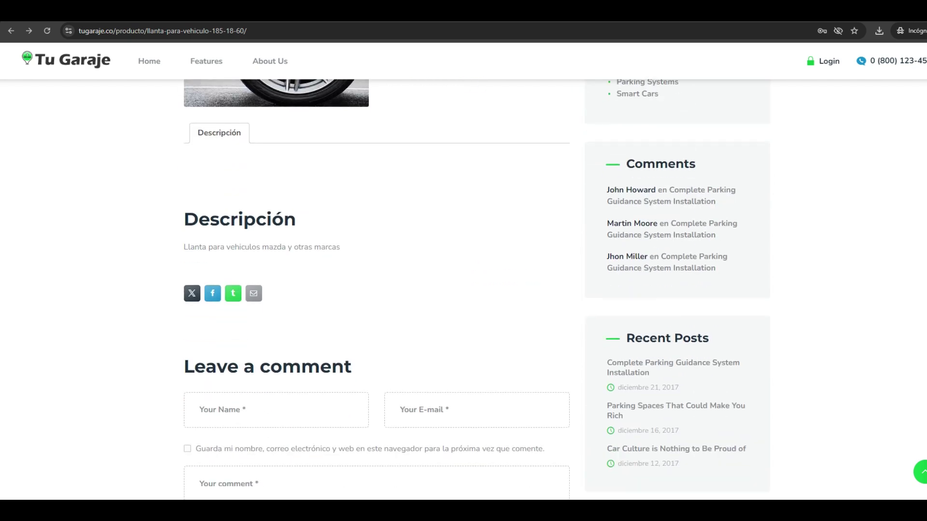
{"action": "scroll", "coordinate": [456, 262], "scroll_direction": "up", "scroll_amount": 3}
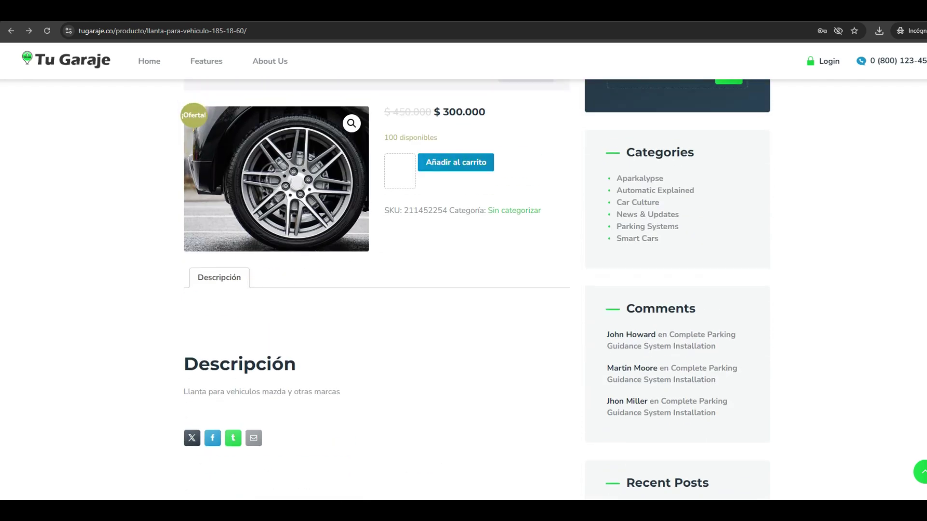
{"action": "left_click", "coordinate": [456, 162]}
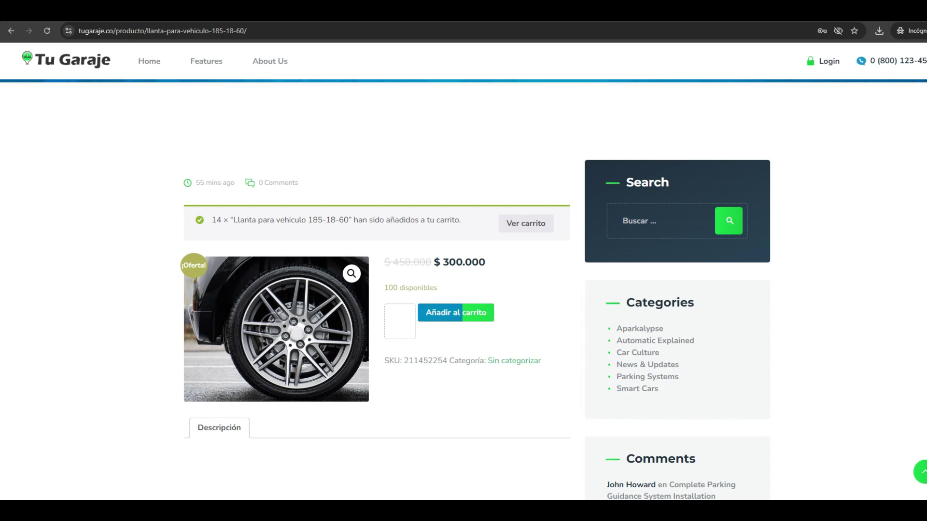
{"action": "left_click", "coordinate": [525, 223]}
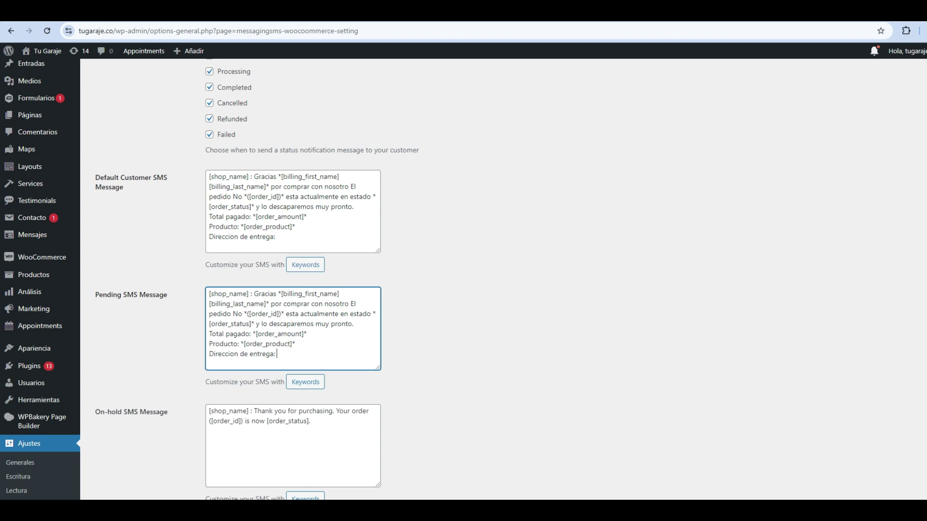
Step: Insert *[billing_address]* after 'Direccion de entrega:' in the Pending message
{"action": "left_click", "coordinate": [305, 382]}
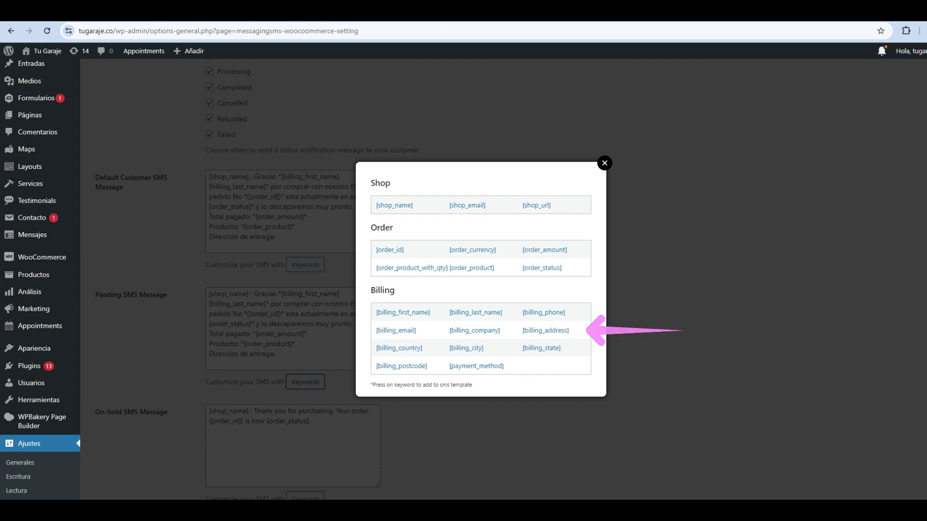
{"action": "left_click", "coordinate": [545, 330]}
{"action": "key", "text": "Escape"}
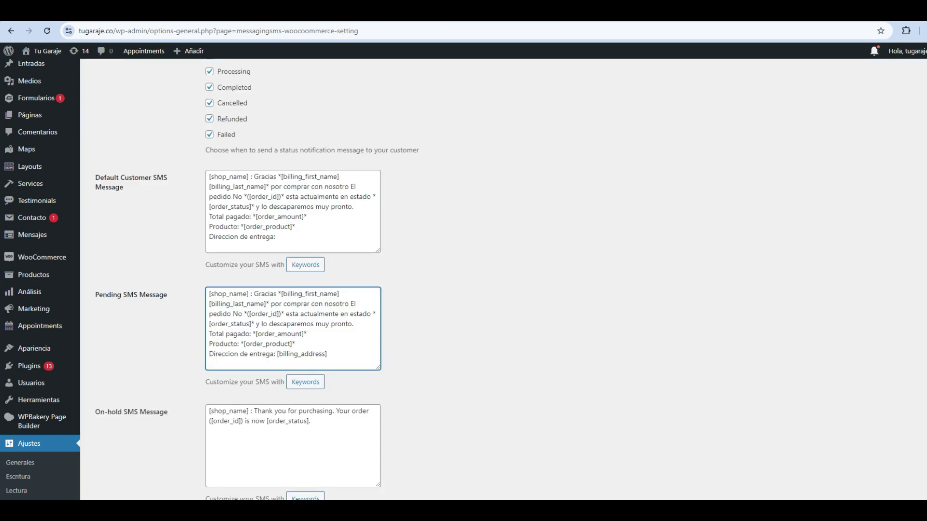
{"action": "type", "text": "*"}
{"action": "scroll", "coordinate": [290, 280], "scroll_direction": "up", "scroll_amount": 1}
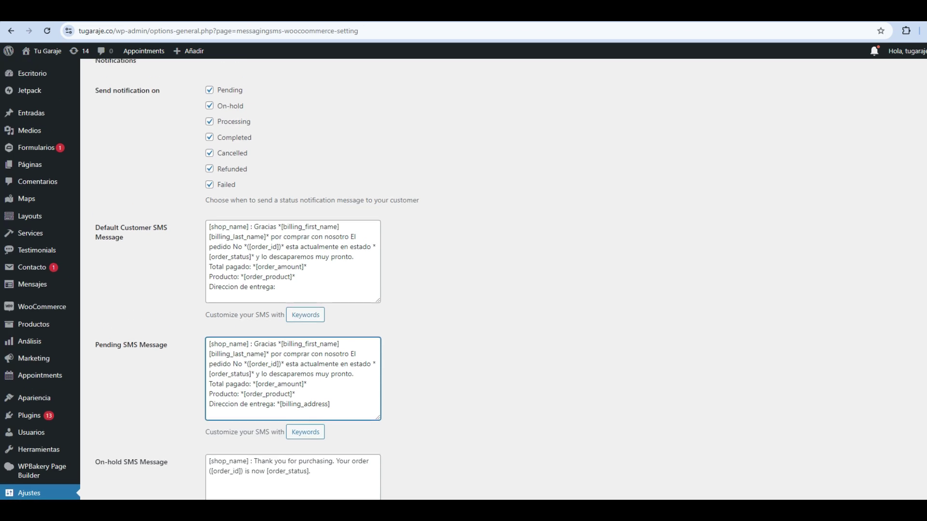
{"action": "type", "text": "*"}
{"action": "scroll", "coordinate": [289, 280], "scroll_direction": "down", "scroll_amount": 2}
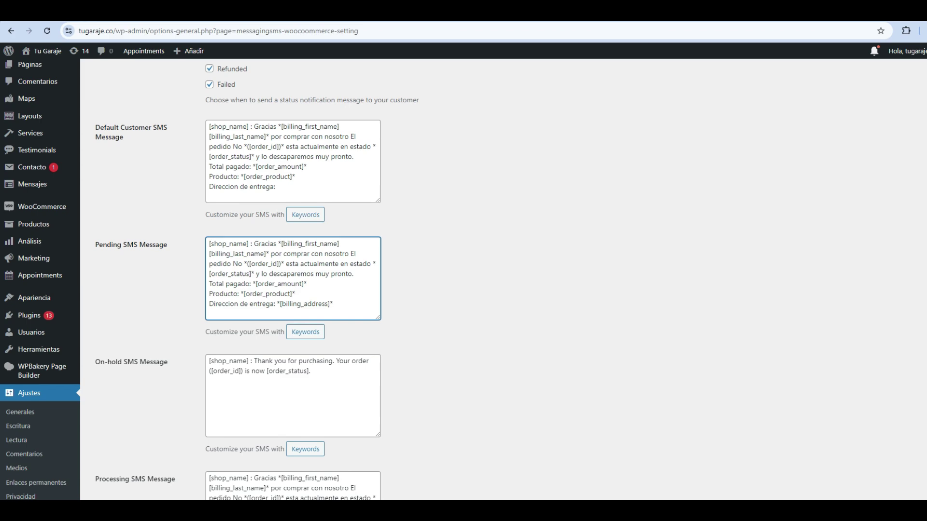
{"action": "scroll", "coordinate": [289, 280], "scroll_direction": "down", "scroll_amount": 3}
{"action": "scroll", "coordinate": [289, 280], "scroll_direction": "down", "scroll_amount": 3}
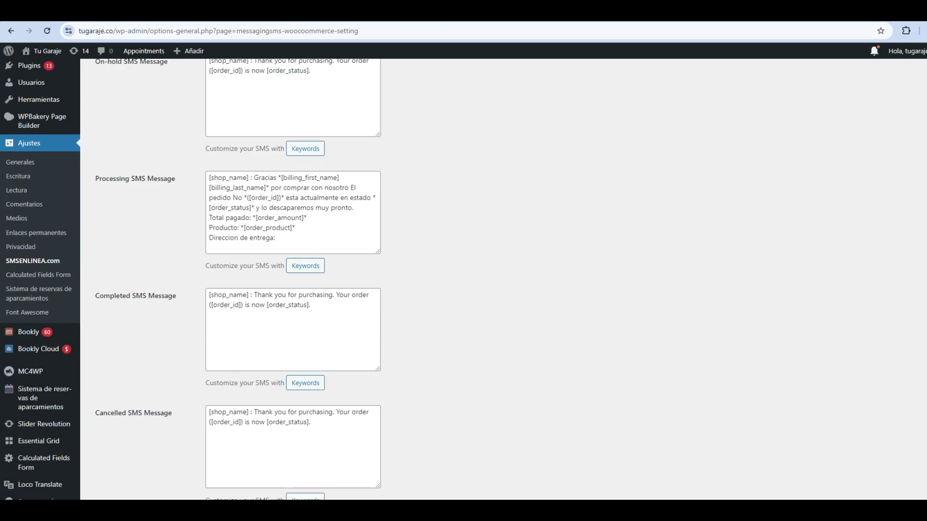
{"action": "scroll", "coordinate": [289, 280], "scroll_direction": "up", "scroll_amount": 2}
{"action": "scroll", "coordinate": [289, 280], "scroll_direction": "down", "scroll_amount": 10}
Step: Save the customer templates and confirm the 'Ajustes guardados' notice
{"action": "left_click", "coordinate": [125, 443]}
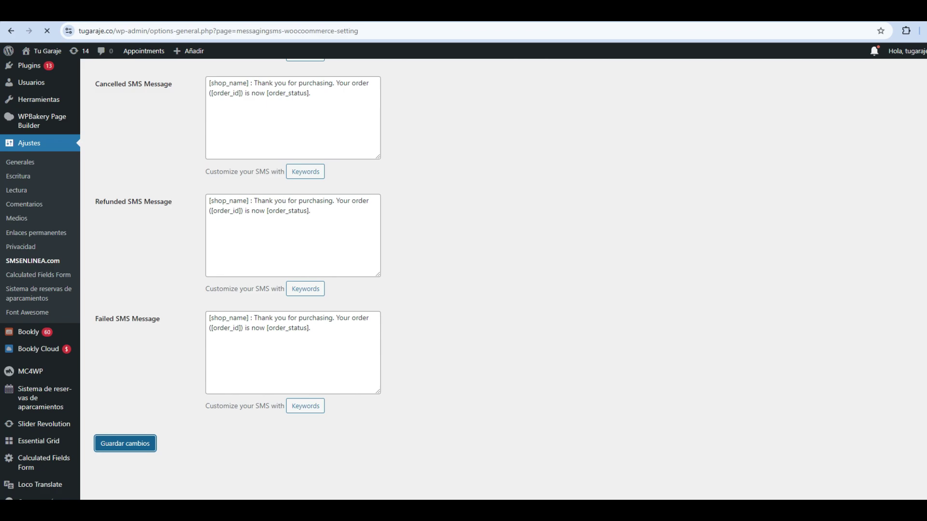
{"action": "scroll", "coordinate": [463, 280], "scroll_direction": "down", "scroll_amount": 4}
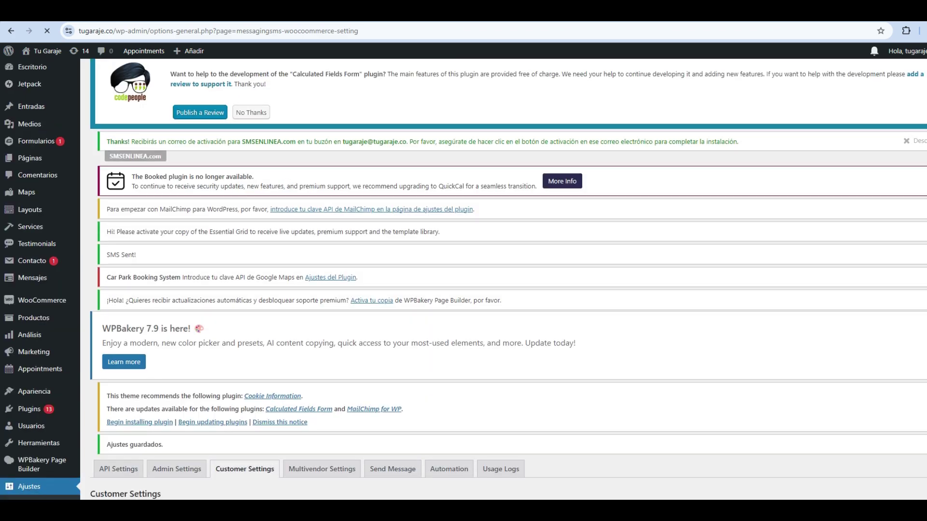
{"action": "scroll", "coordinate": [464, 280], "scroll_direction": "down", "scroll_amount": 5}
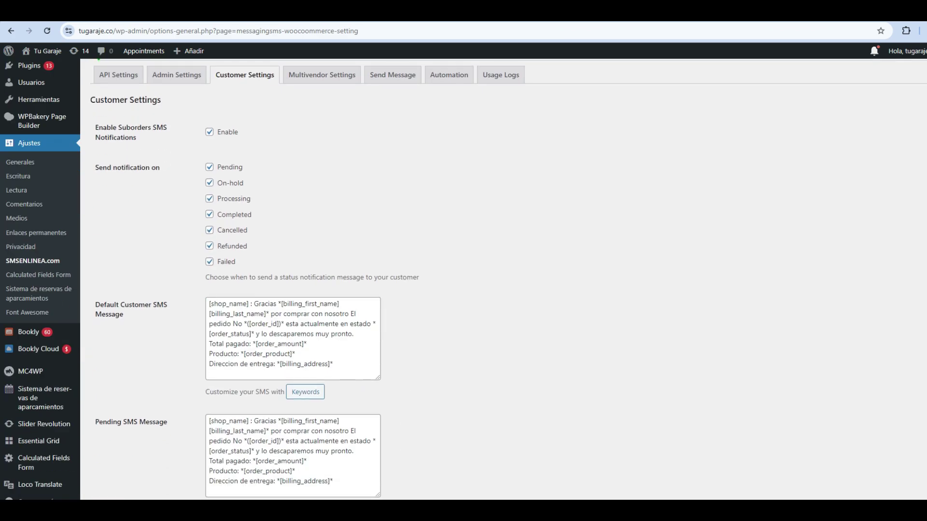
{"action": "scroll", "coordinate": [463, 280], "scroll_direction": "down", "scroll_amount": 1}
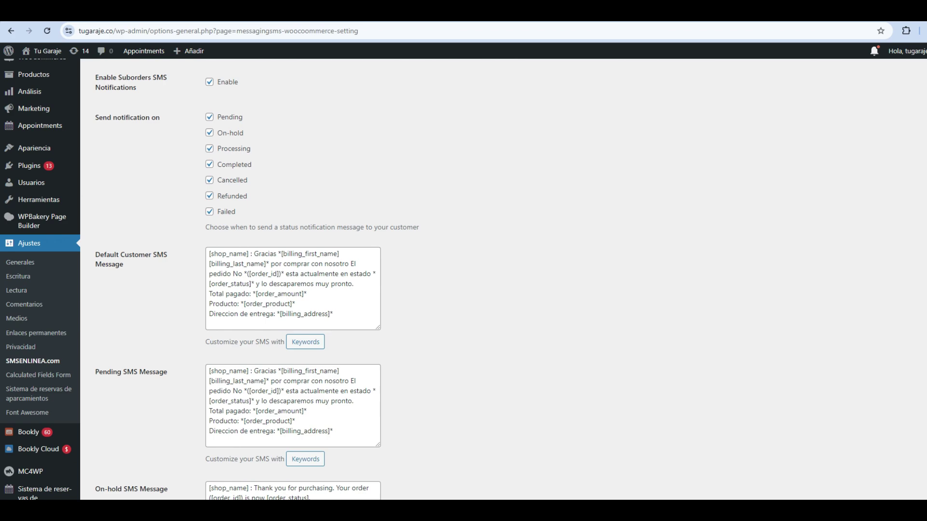
{"action": "scroll", "coordinate": [463, 280], "scroll_direction": "down", "scroll_amount": 1}
{"action": "scroll", "coordinate": [464, 280], "scroll_direction": "up", "scroll_amount": 3}
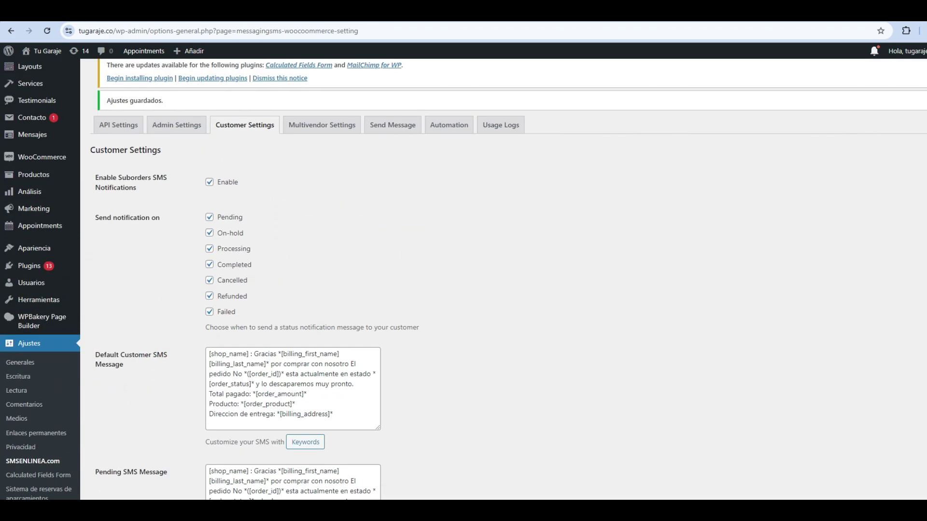
{"action": "scroll", "coordinate": [463, 280], "scroll_direction": "down", "scroll_amount": 1}
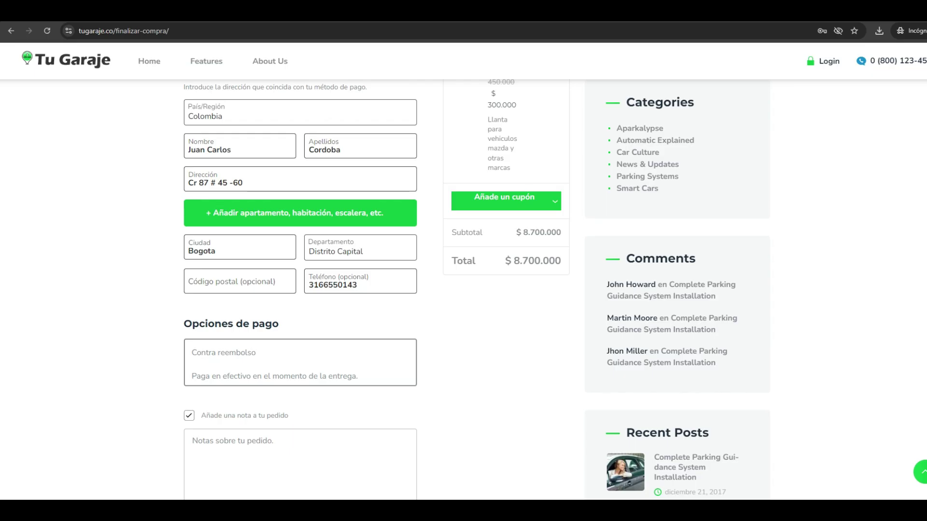
{"action": "scroll", "coordinate": [477, 290], "scroll_direction": "up", "scroll_amount": 1}
Step: Submit the checkout with 'Realizar el pedido' at the bottom of the page
{"action": "scroll", "coordinate": [477, 290], "scroll_direction": "down", "scroll_amount": 1}
{"action": "scroll", "coordinate": [475, 290], "scroll_direction": "down", "scroll_amount": 3}
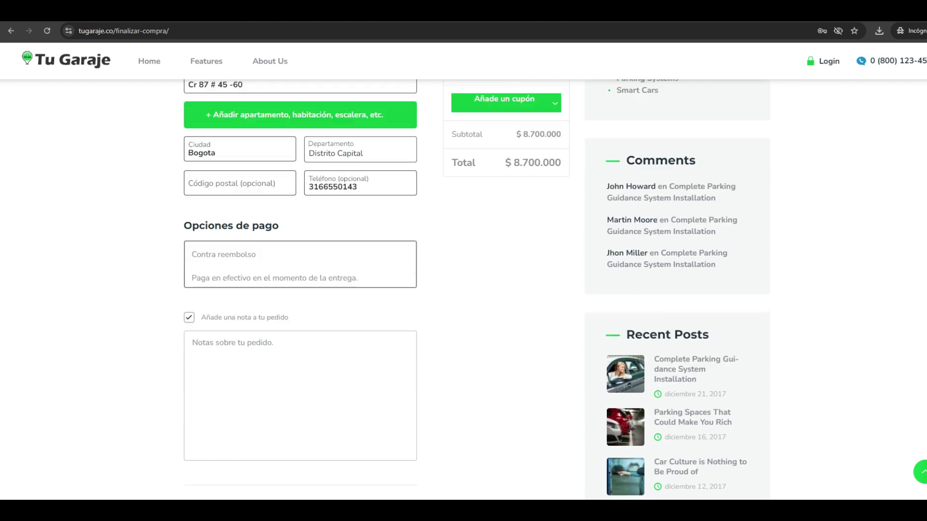
{"action": "scroll", "coordinate": [476, 290], "scroll_direction": "down", "scroll_amount": 3}
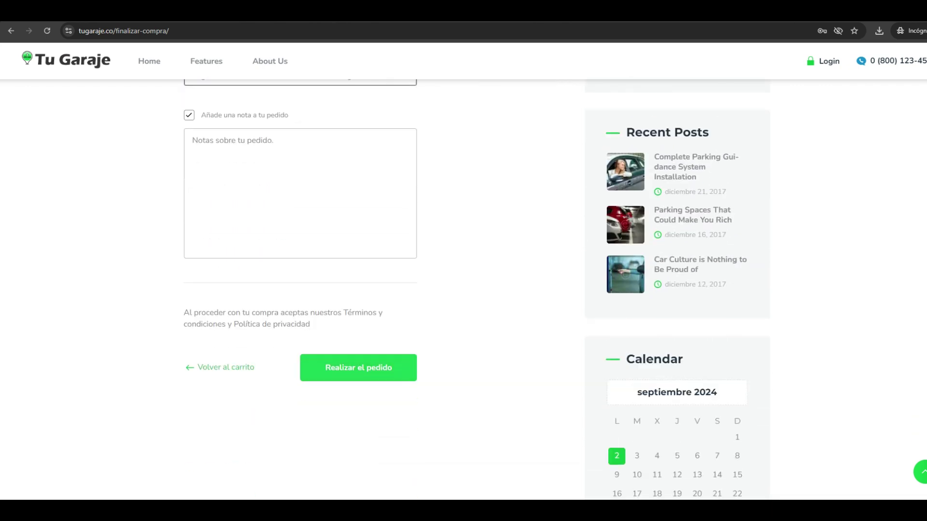
{"action": "left_click", "coordinate": [358, 367]}
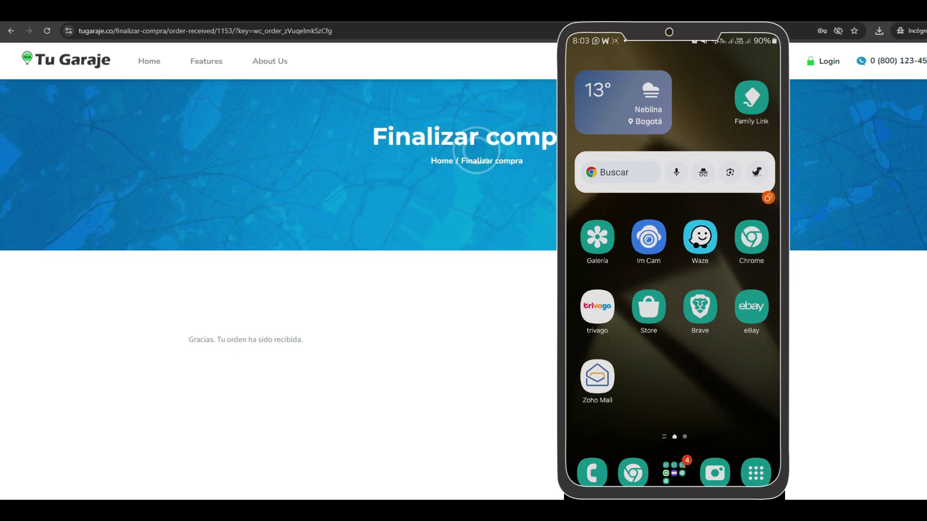
Step: Check the mirrored phone for the new order message notifications
{"action": "scroll", "coordinate": [278, 193], "scroll_direction": "down", "scroll_amount": 2}
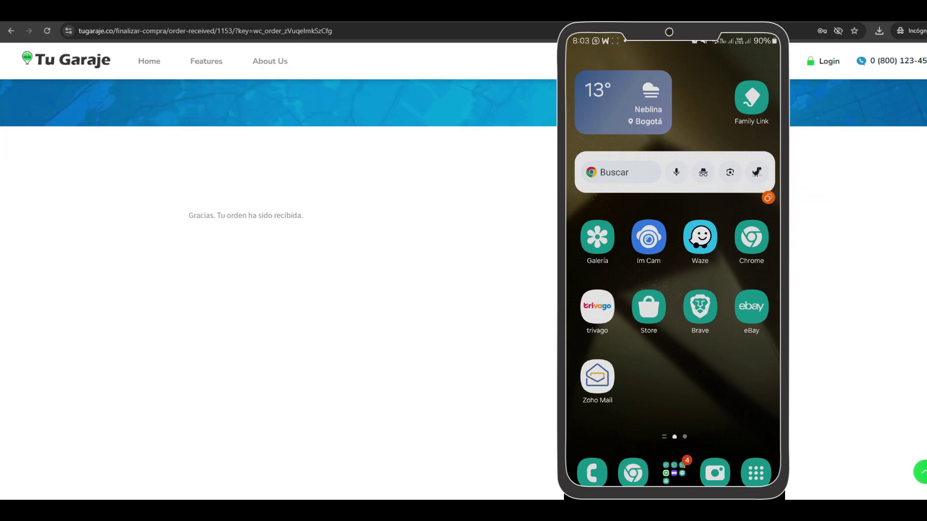
{"action": "scroll", "coordinate": [278, 184], "scroll_direction": "up", "scroll_amount": 2}
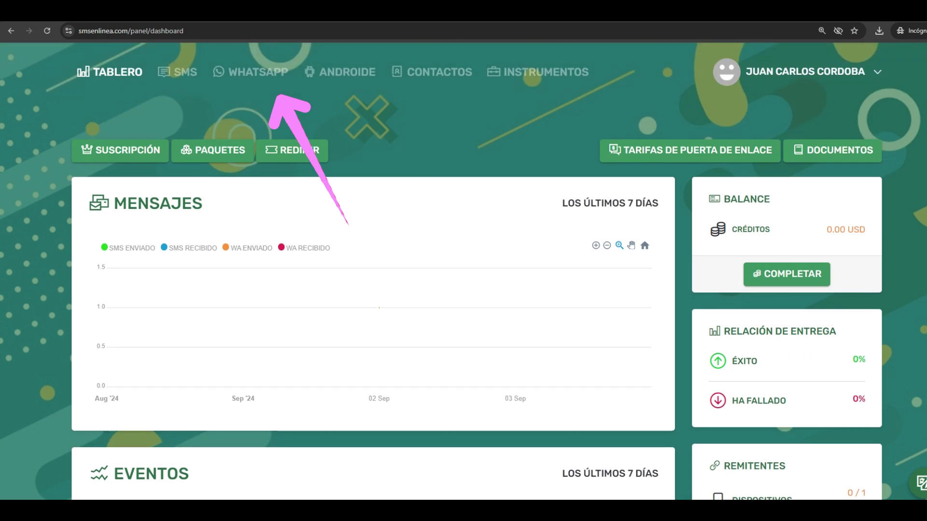
Step: Open WHATSAPP > ENVIADO and review the sent Tu Garaje order messages
{"action": "left_click", "coordinate": [250, 64]}
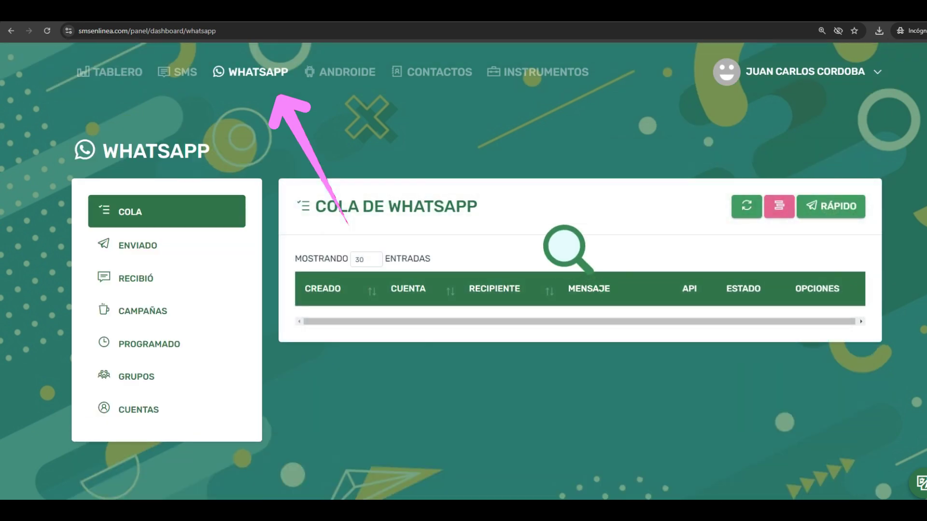
{"action": "left_click", "coordinate": [138, 244]}
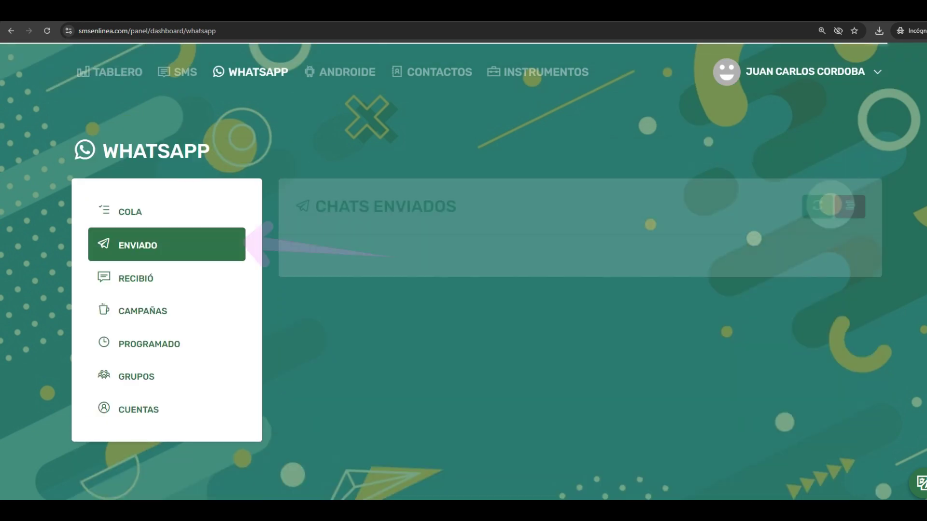
{"action": "scroll", "coordinate": [579, 289], "scroll_direction": "down", "scroll_amount": 5}
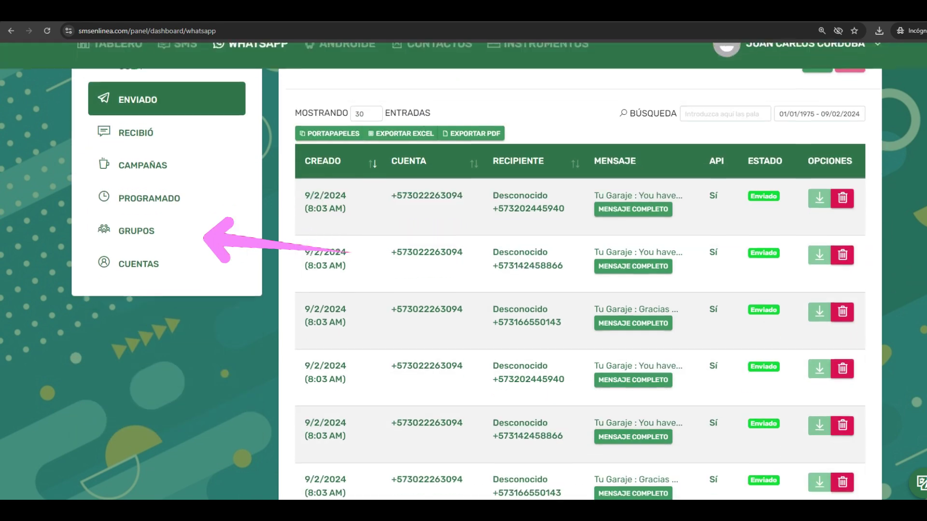
{"action": "scroll", "coordinate": [632, 313], "scroll_direction": "up", "scroll_amount": 1}
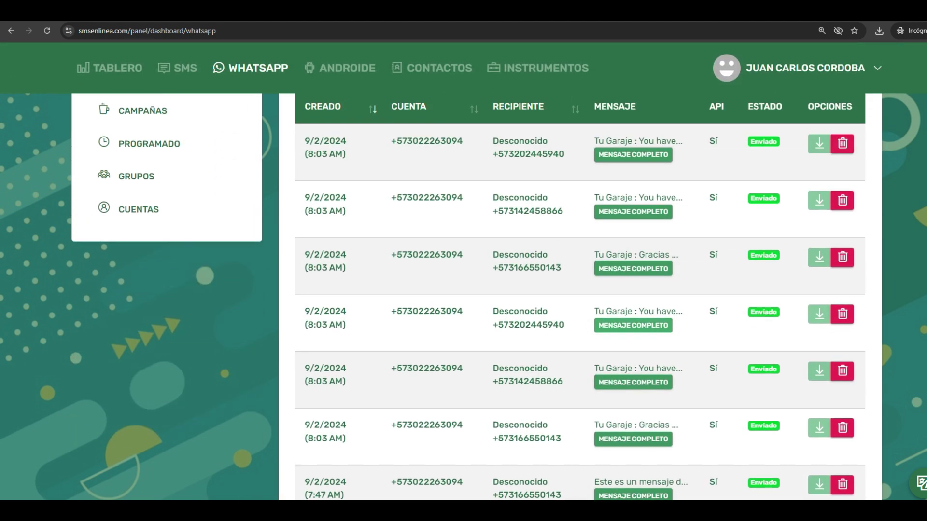
{"action": "scroll", "coordinate": [632, 313], "scroll_direction": "down", "scroll_amount": 2}
{"action": "scroll", "coordinate": [632, 313], "scroll_direction": "up", "scroll_amount": 1}
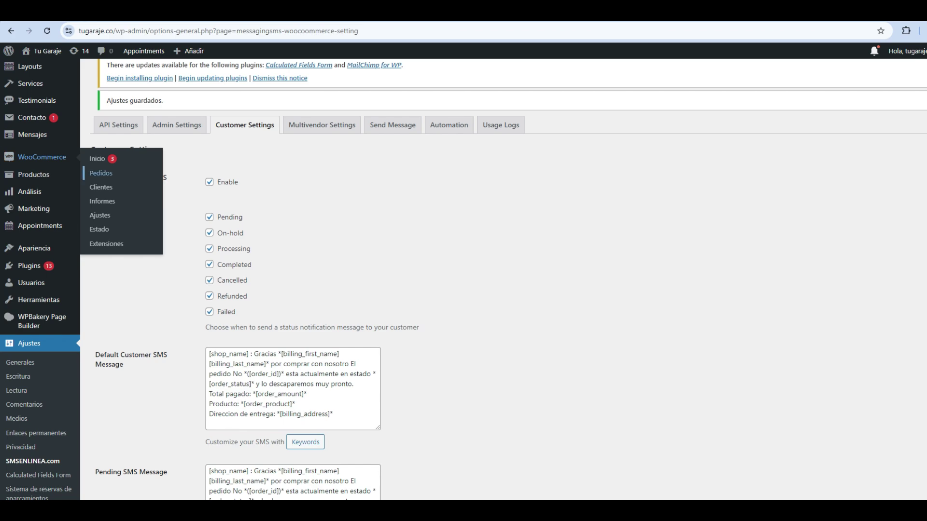
Step: Open the test order from WooCommerce Pedidos and update it with status Completado
{"action": "left_click", "coordinate": [101, 173]}
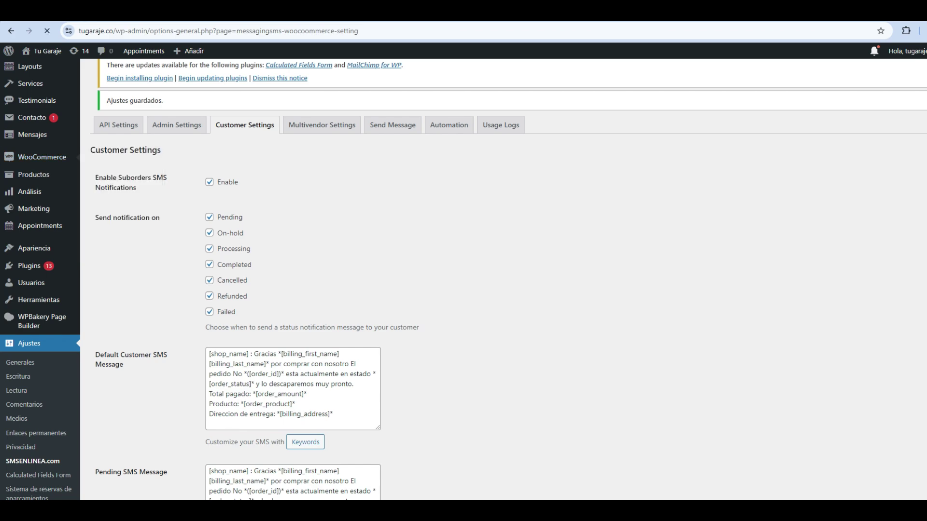
{"action": "scroll", "coordinate": [504, 280], "scroll_direction": "down", "scroll_amount": 4}
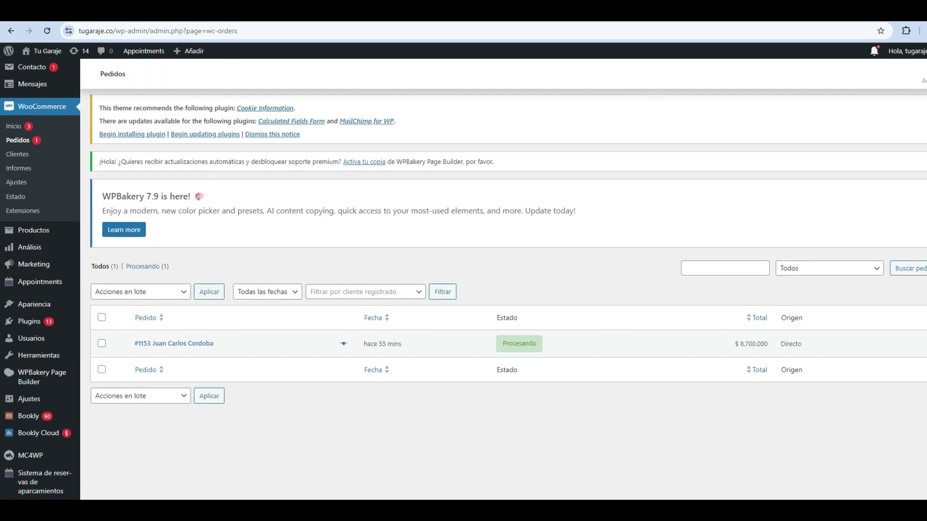
{"action": "left_click", "coordinate": [174, 343]}
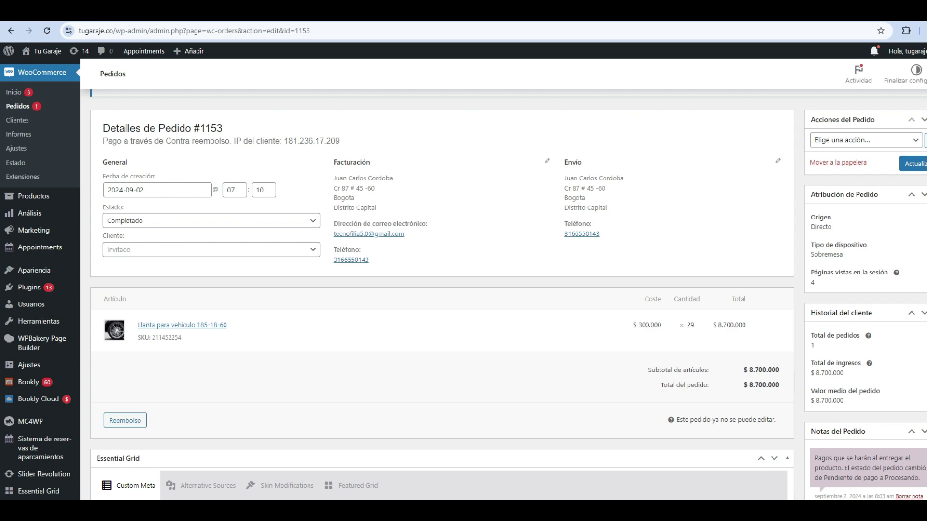
{"action": "scroll", "coordinate": [442, 294], "scroll_direction": "down", "scroll_amount": 5}
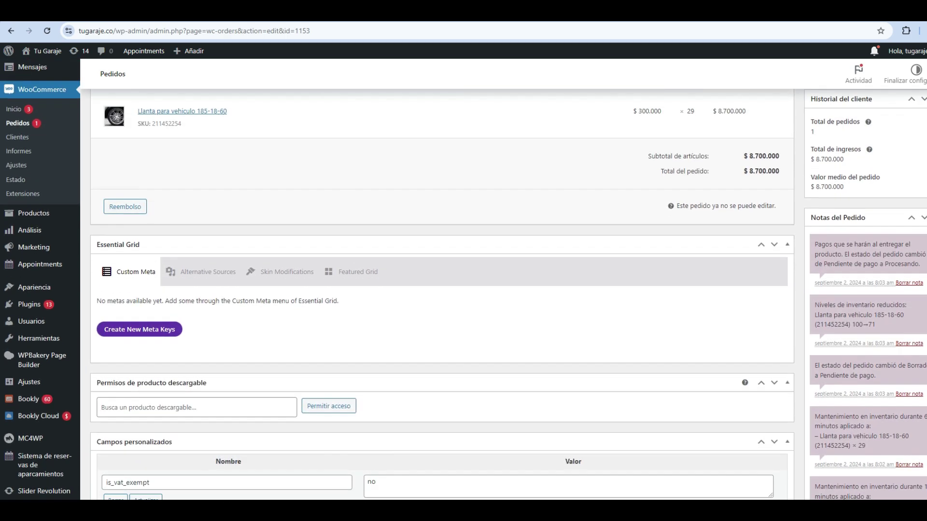
{"action": "scroll", "coordinate": [442, 295], "scroll_direction": "down", "scroll_amount": 4}
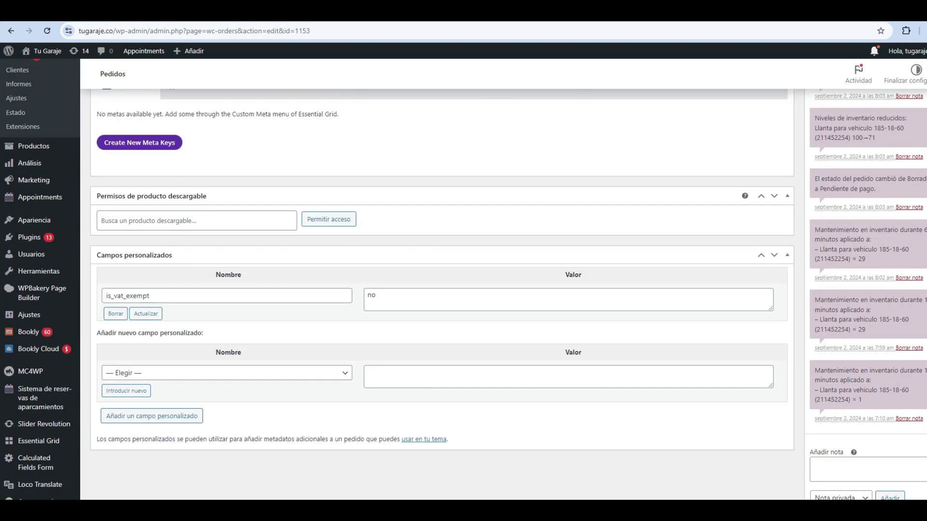
{"action": "scroll", "coordinate": [442, 294], "scroll_direction": "up", "scroll_amount": 9}
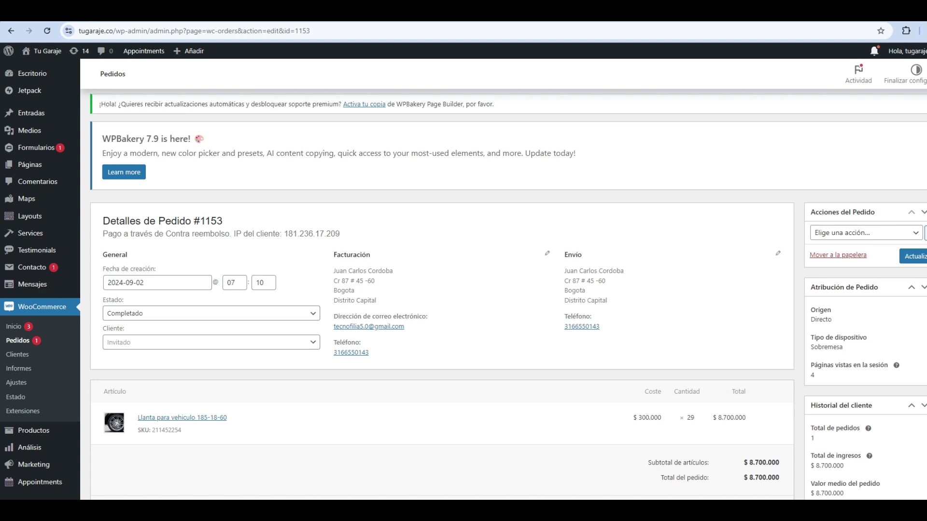
{"action": "scroll", "coordinate": [463, 282], "scroll_direction": "down", "scroll_amount": 1}
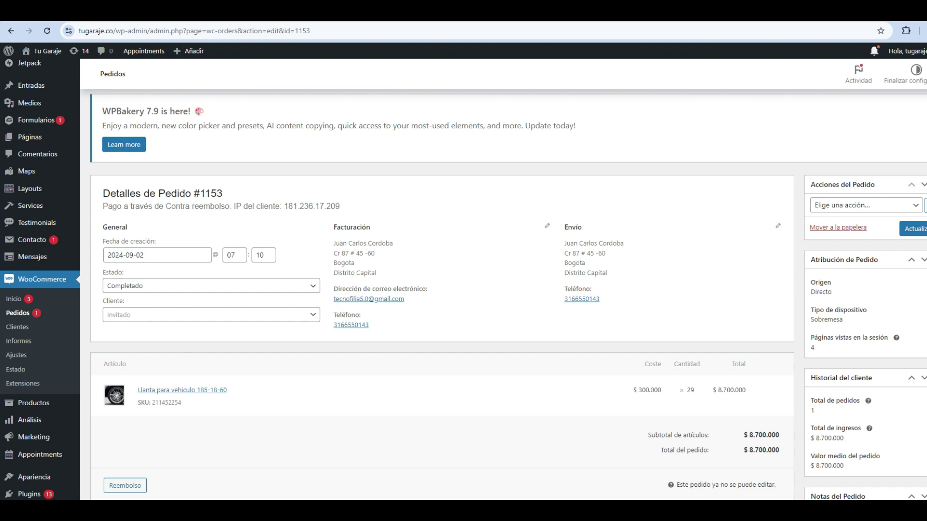
{"action": "scroll", "coordinate": [463, 290], "scroll_direction": "down", "scroll_amount": 1}
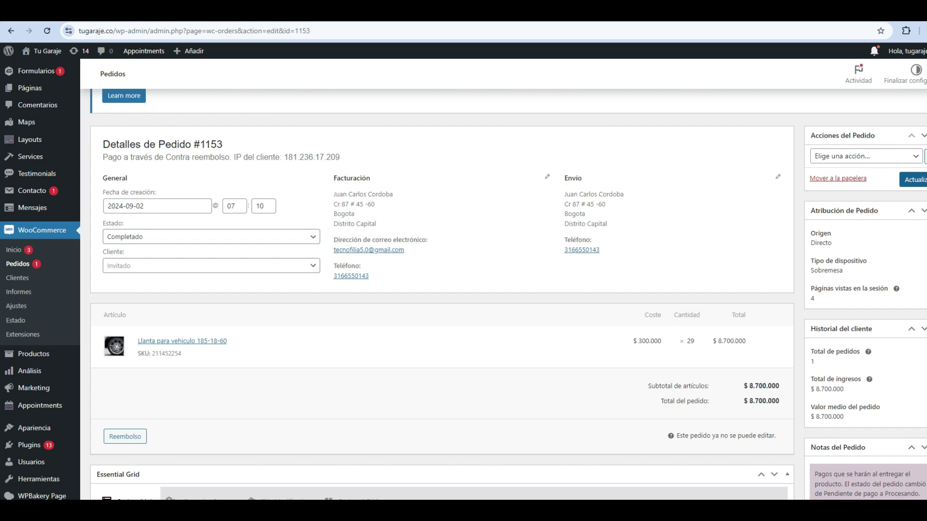
{"action": "left_click", "coordinate": [912, 179]}
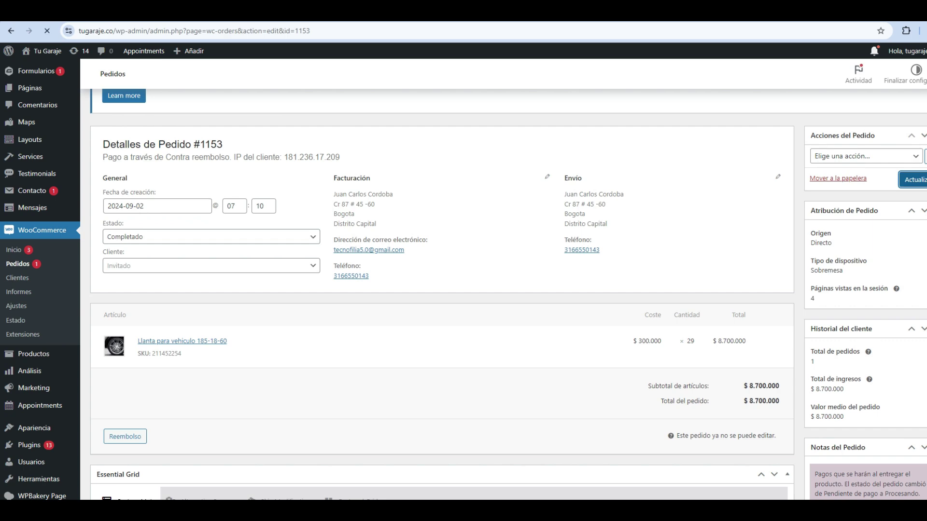